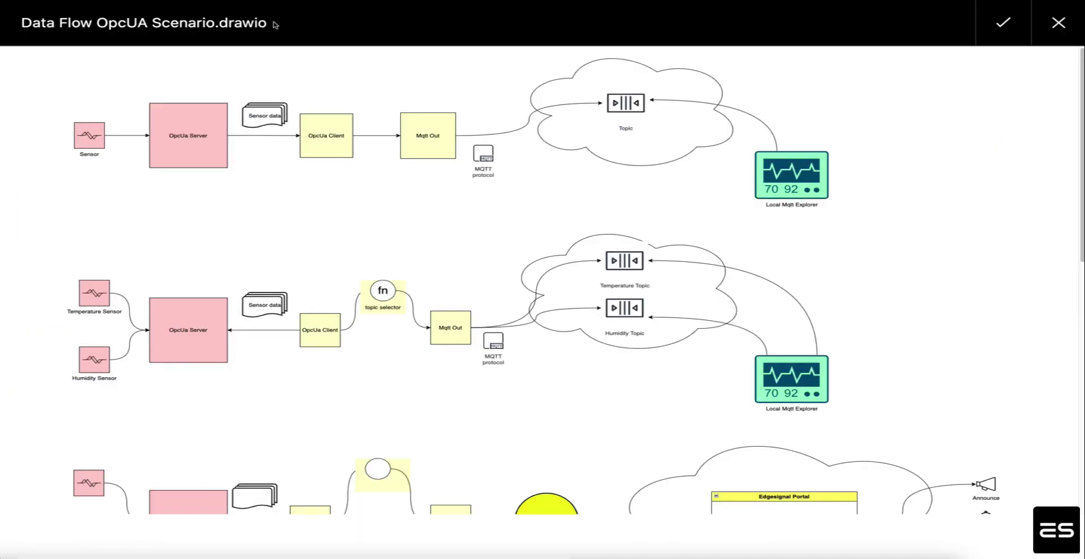
Switch to the Prosys OPC UA Simulation Server and examine the attributes of the Constant, Counter and Random simulation objects.
mouse_move(218, 143)
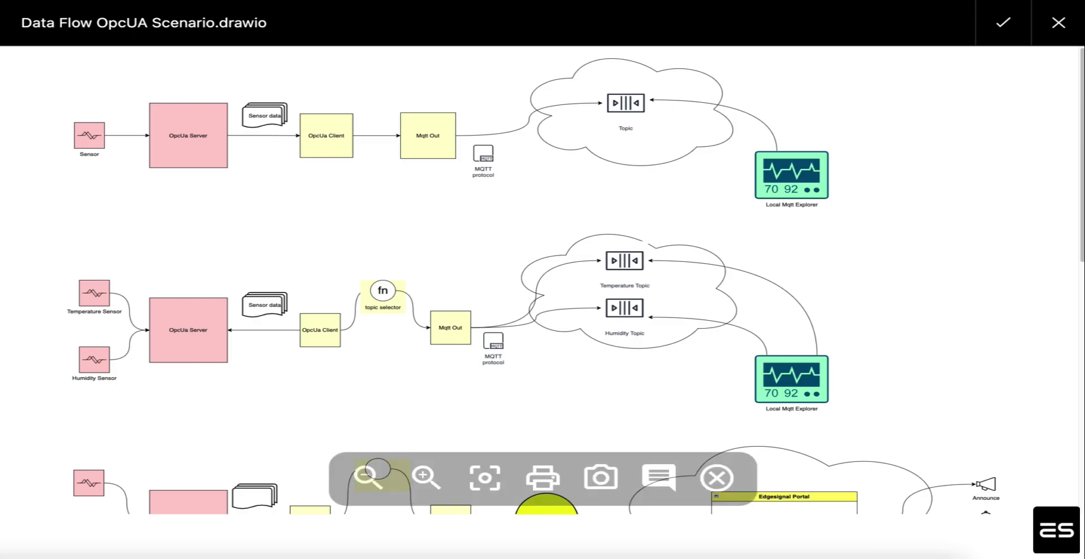
drag(304, 245, 554, 159)
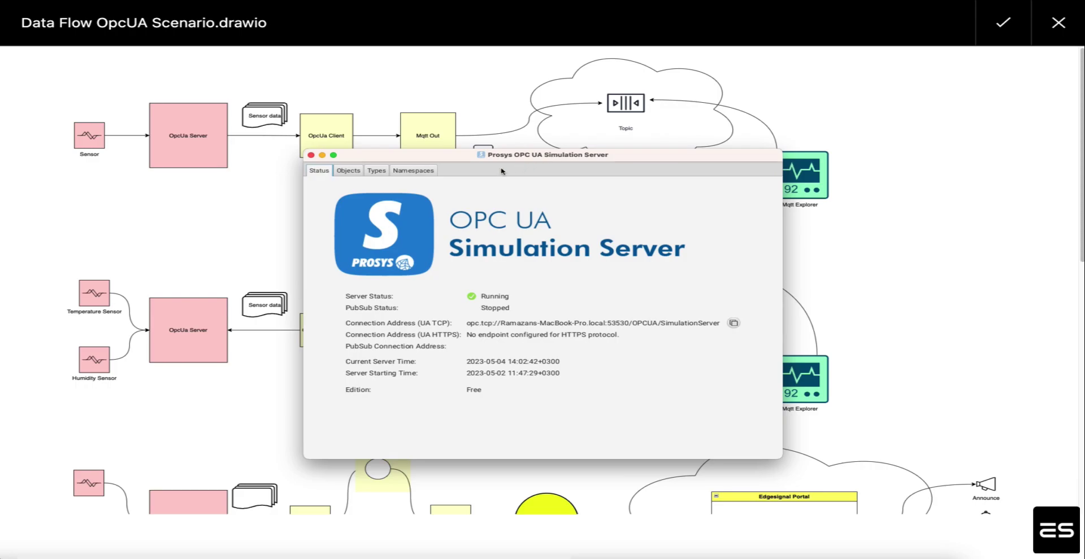
click(348, 171)
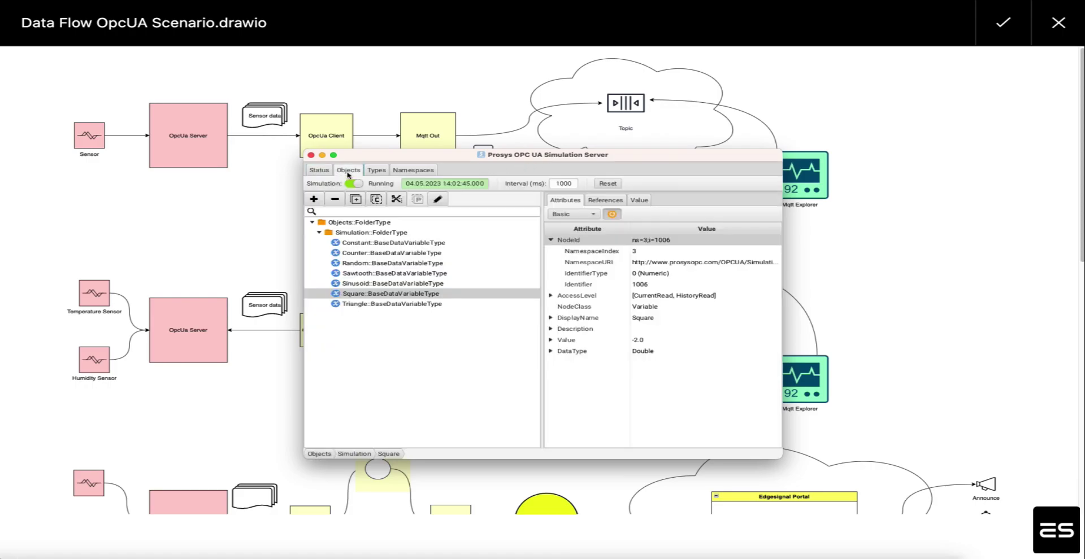
click(383, 244)
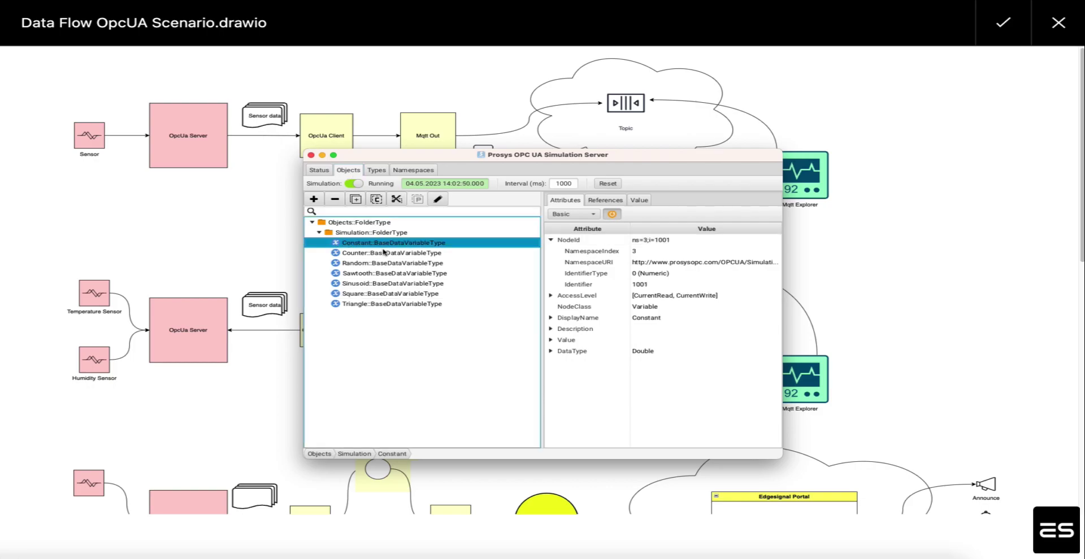
click(384, 254)
click(388, 263)
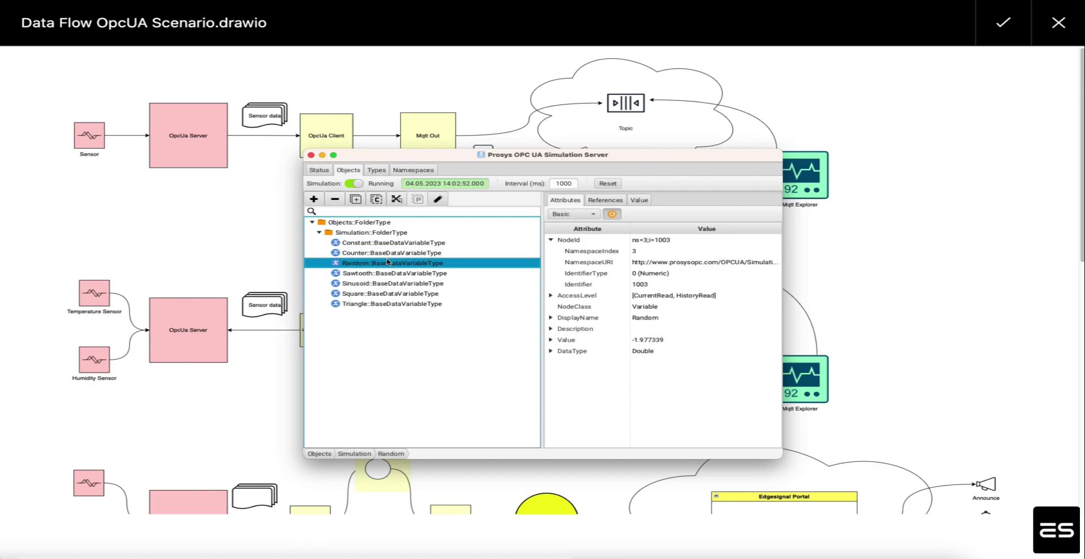
Inspect the value parameters and plots of the Sawtooth, Sinusoid, Square and Triangle simulation variables.
click(393, 273)
click(644, 200)
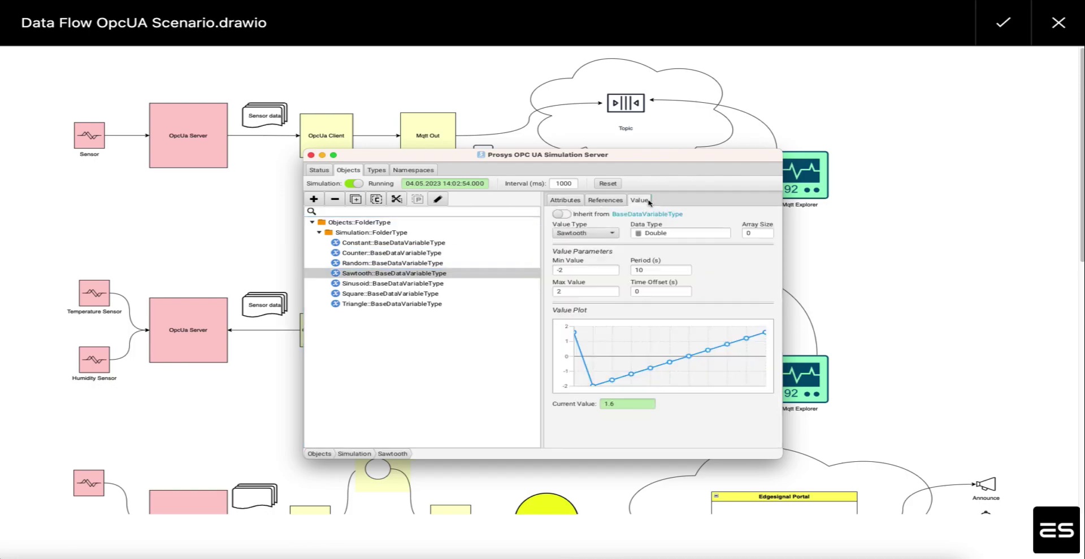
click(457, 284)
click(421, 295)
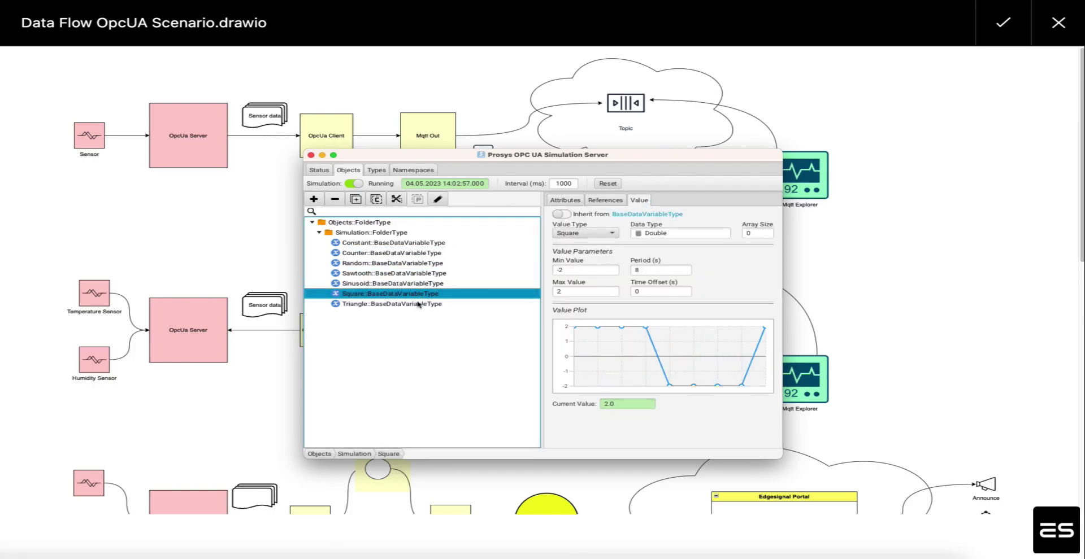
click(417, 306)
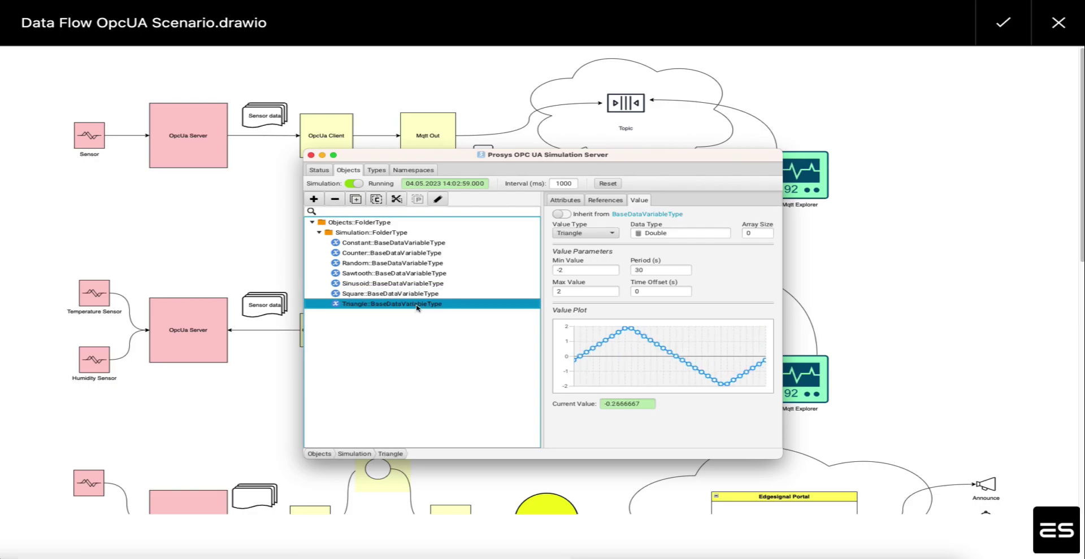
Inspect the Random variable's value plot and its NodeId attribute.
click(408, 264)
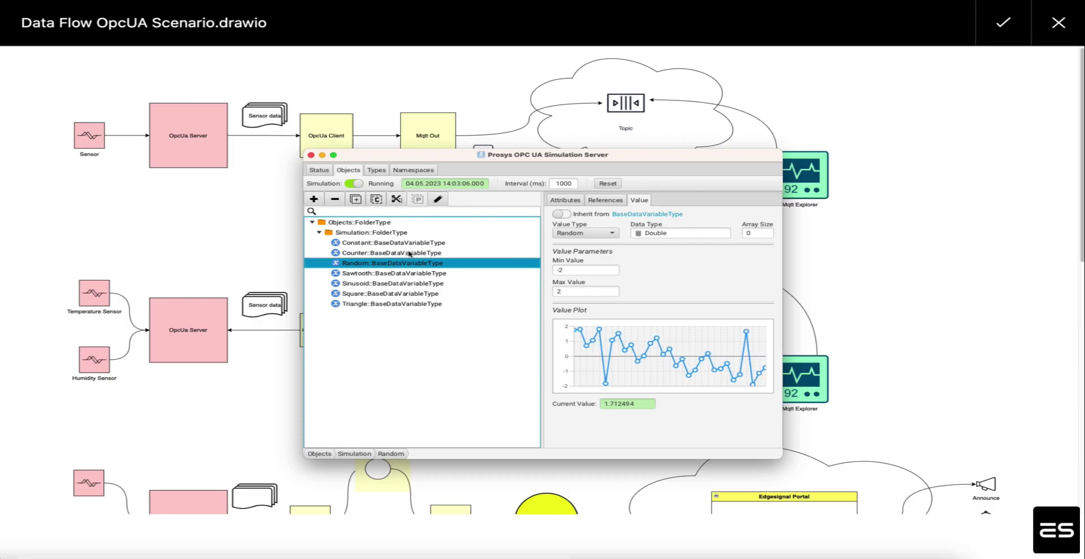
click(565, 200)
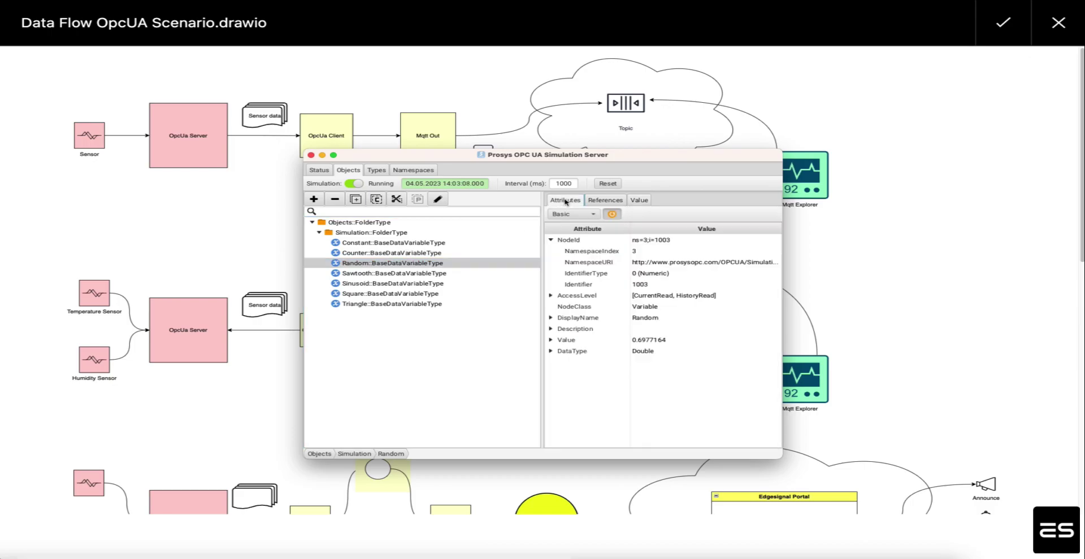
click(648, 243)
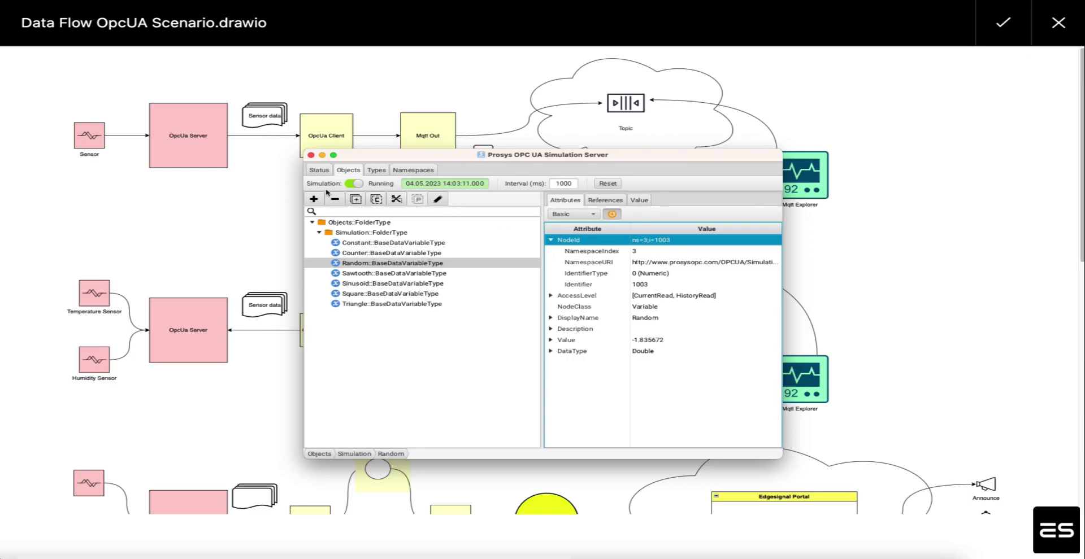
Copy the simulation server's UA TCP connection address to the clipboard and dismiss the notification.
click(319, 170)
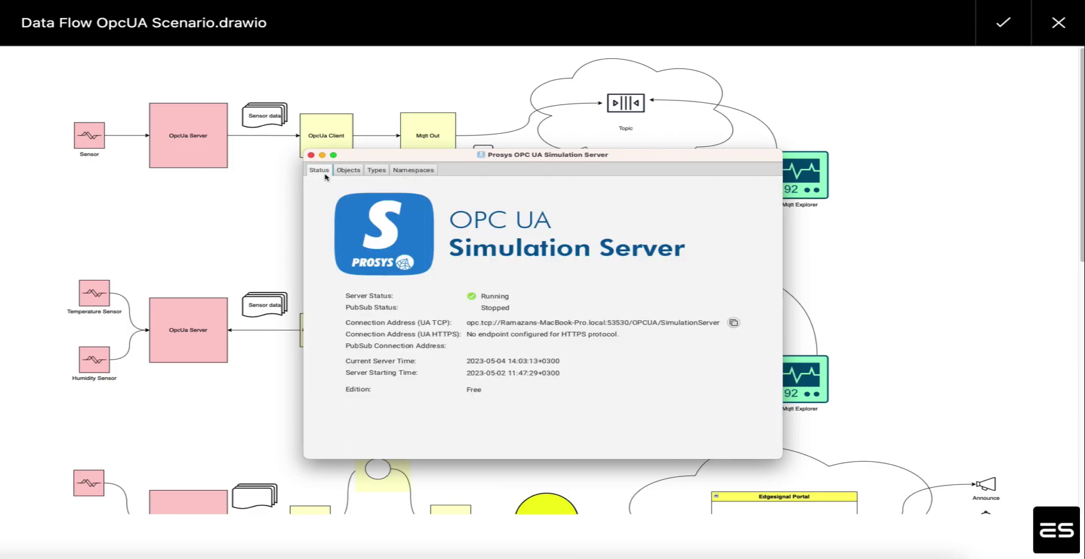
double_click(473, 323)
click(474, 323)
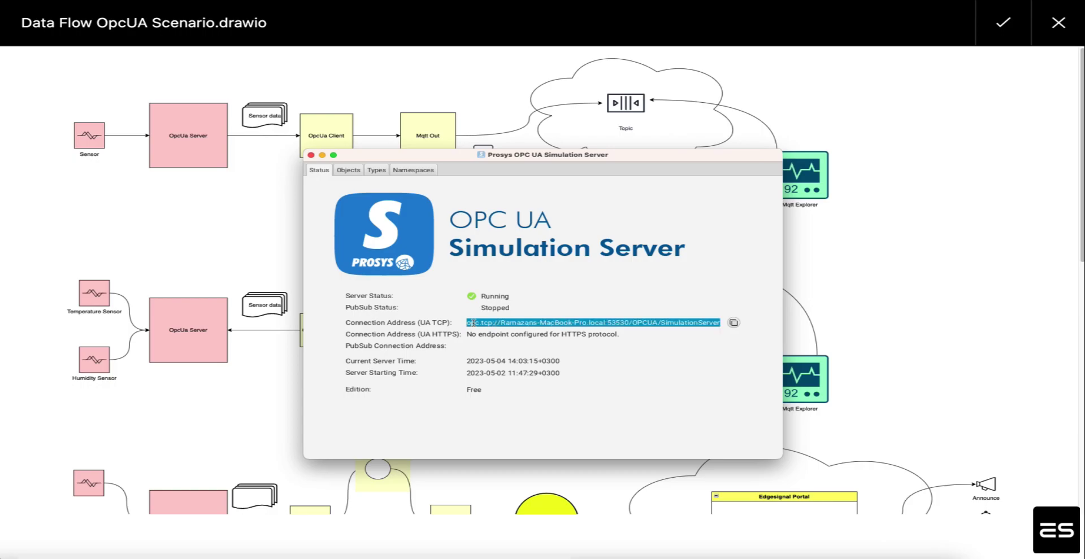
click(733, 323)
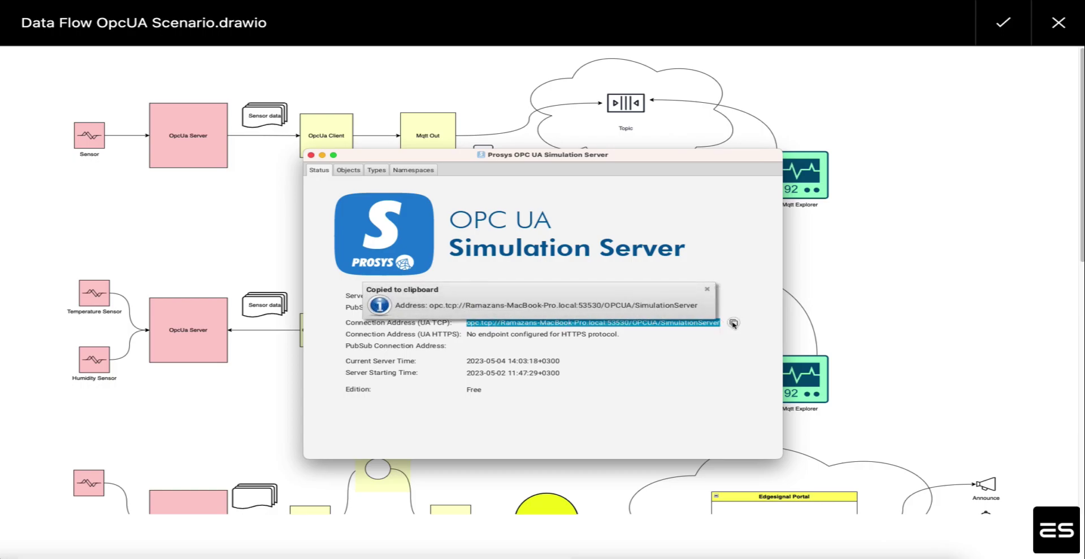
click(707, 289)
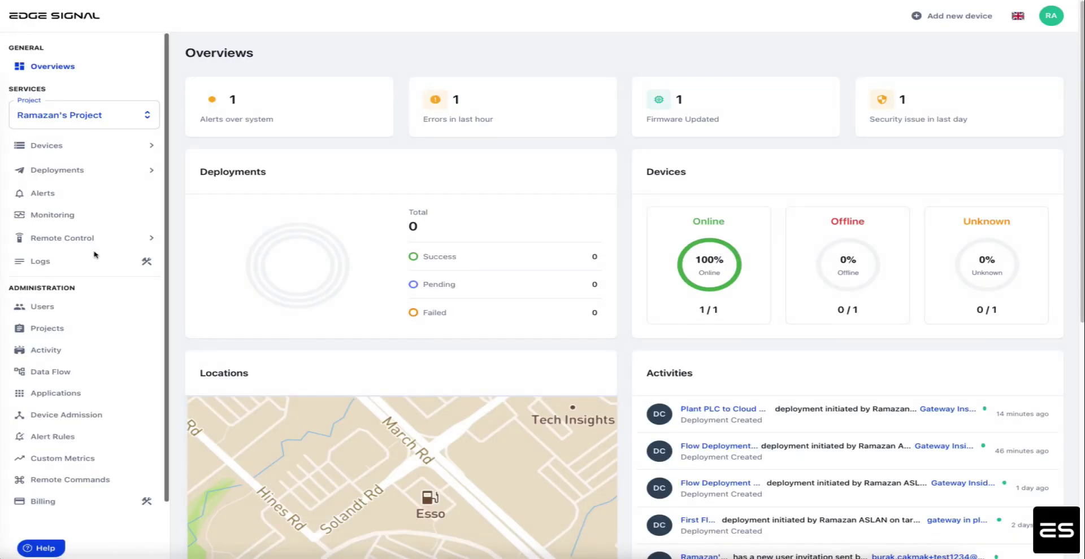
Create a data flow named "Plant PLC to Cloud Mqtt" in Edge Signal, open its Node-RED editor and dismiss the welcome tour.
click(71, 375)
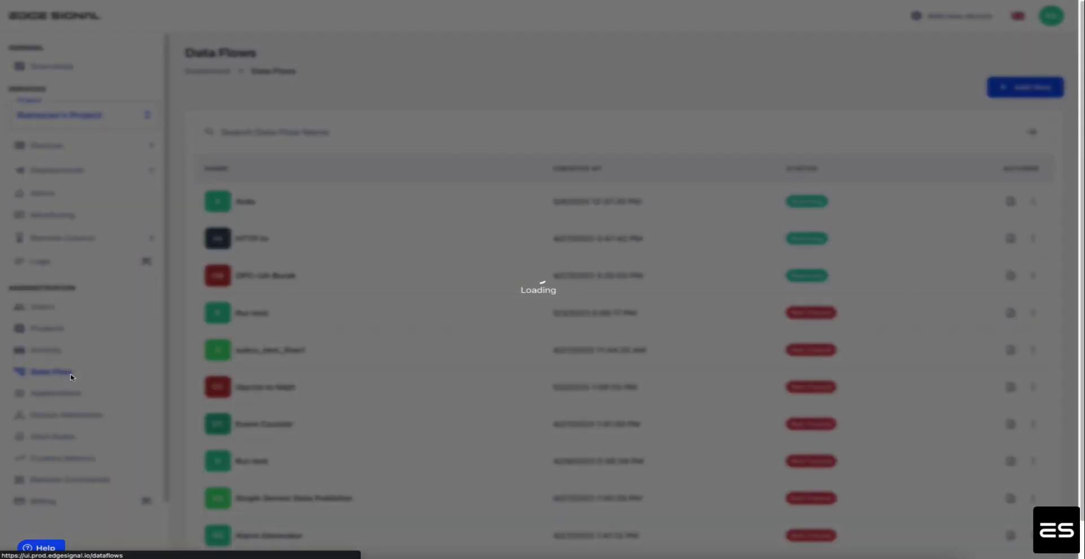
click(1020, 88)
click(554, 282)
click(555, 370)
click(726, 318)
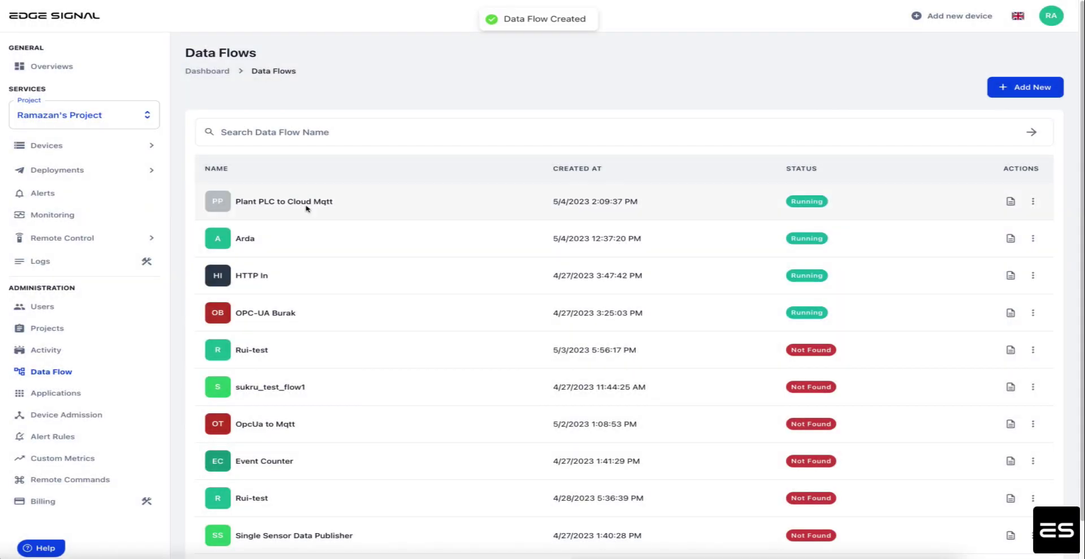
click(307, 276)
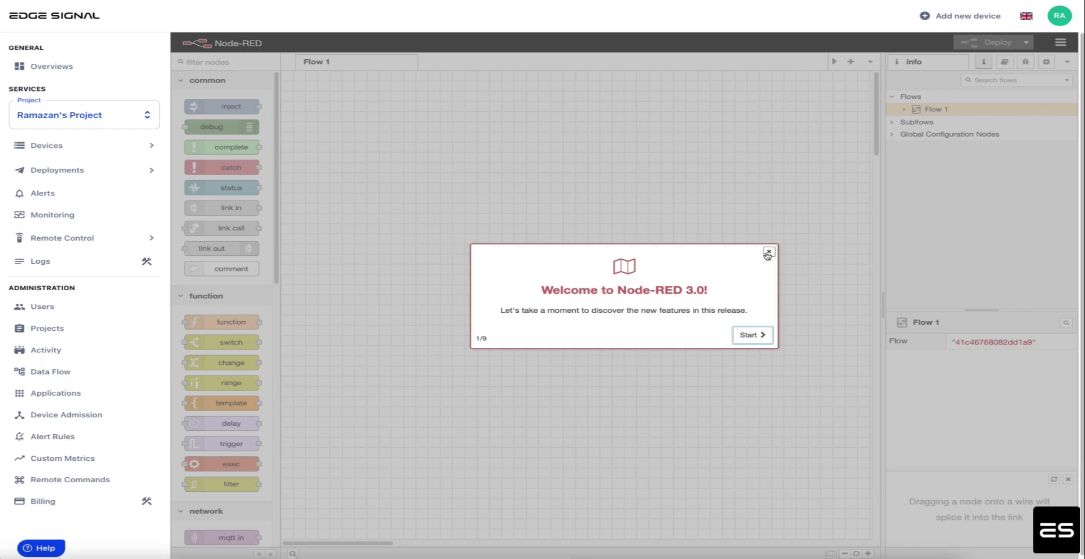
click(767, 253)
Search the installable Node-RED modules for "opcua" and install node-red-contrib-opcua.
click(1060, 43)
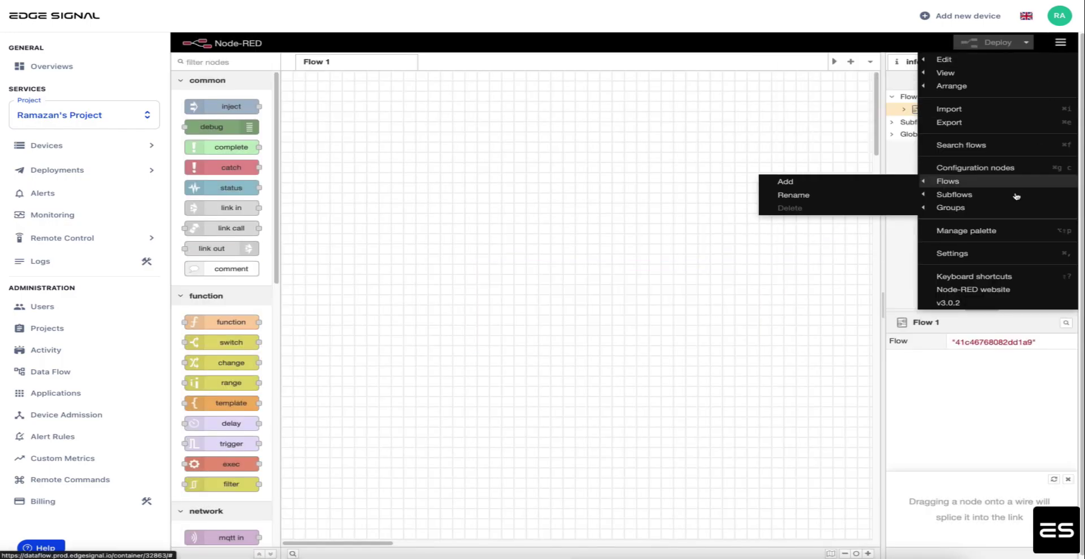
click(987, 231)
click(711, 105)
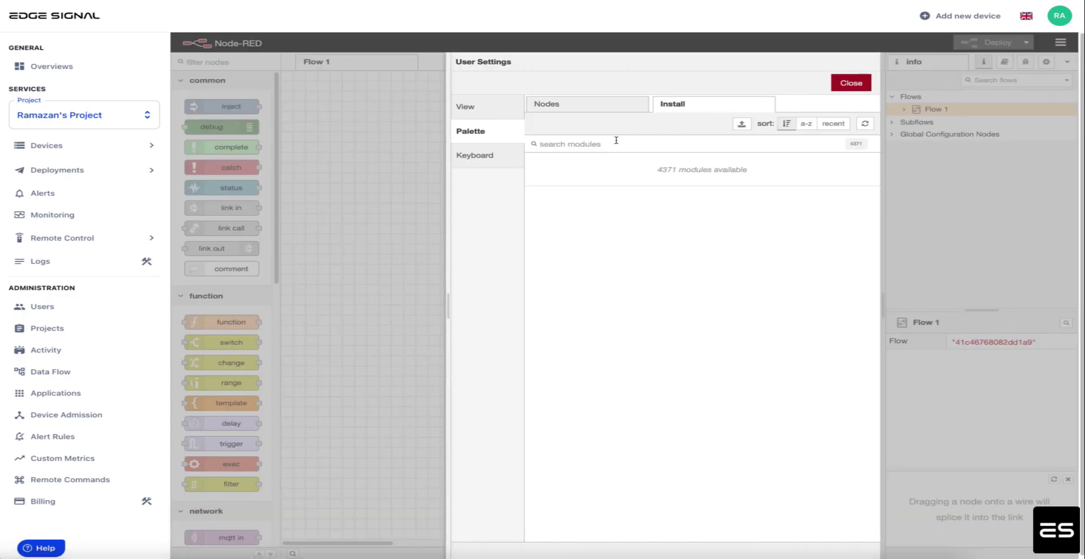
text(opcua)
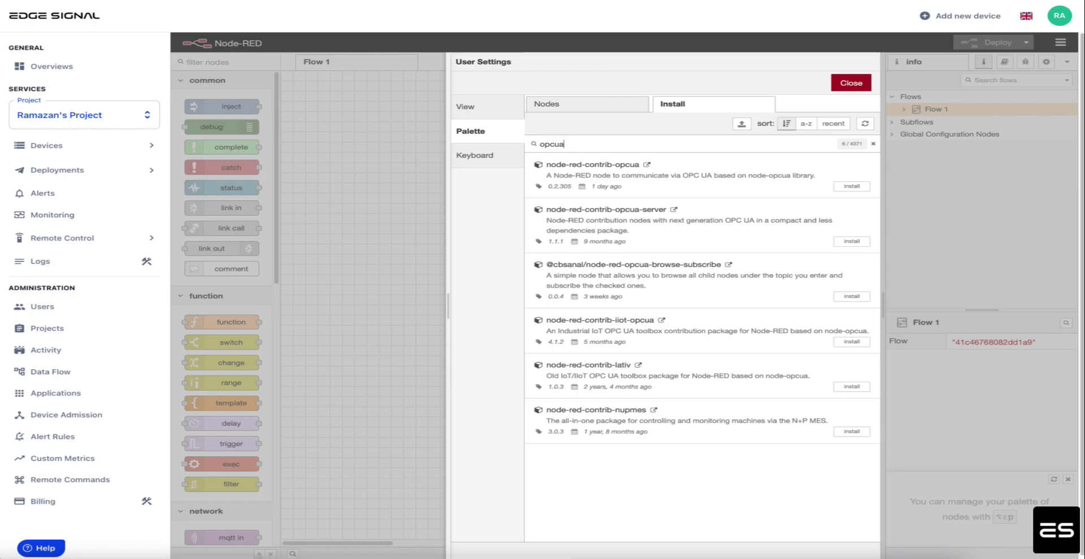
click(852, 187)
click(745, 101)
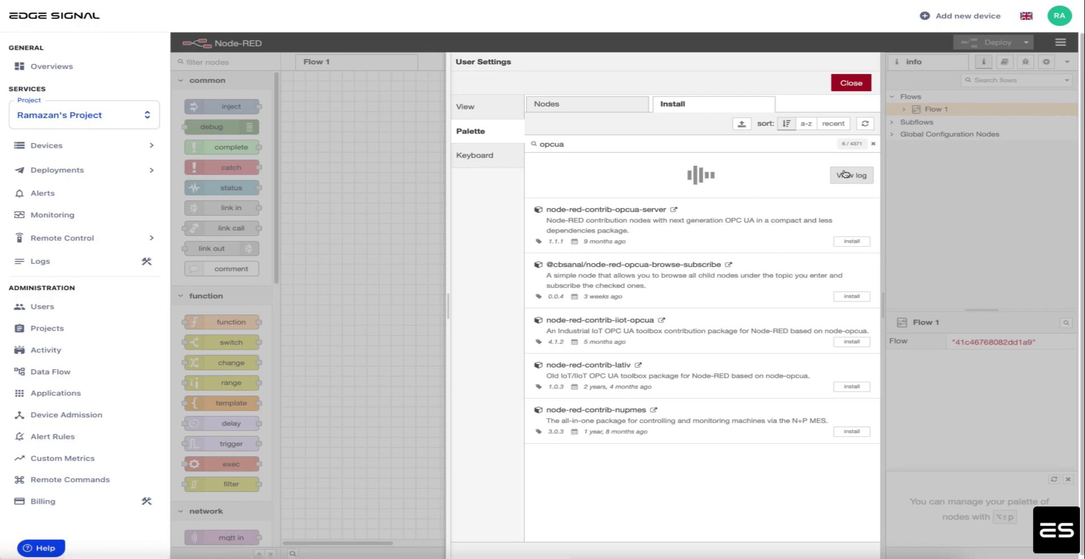
click(853, 85)
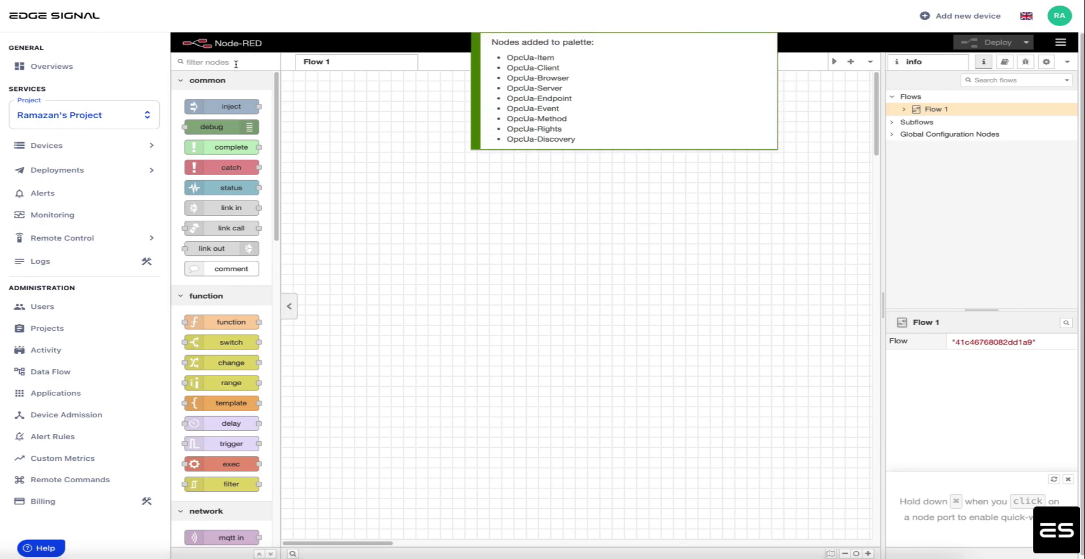
Add an OpcUa-Client node to Flow 1 and give it a new endpoint, opc.tcp://192.168.1.52:53530/OPCUA/SimulationServer.
text(opcua)
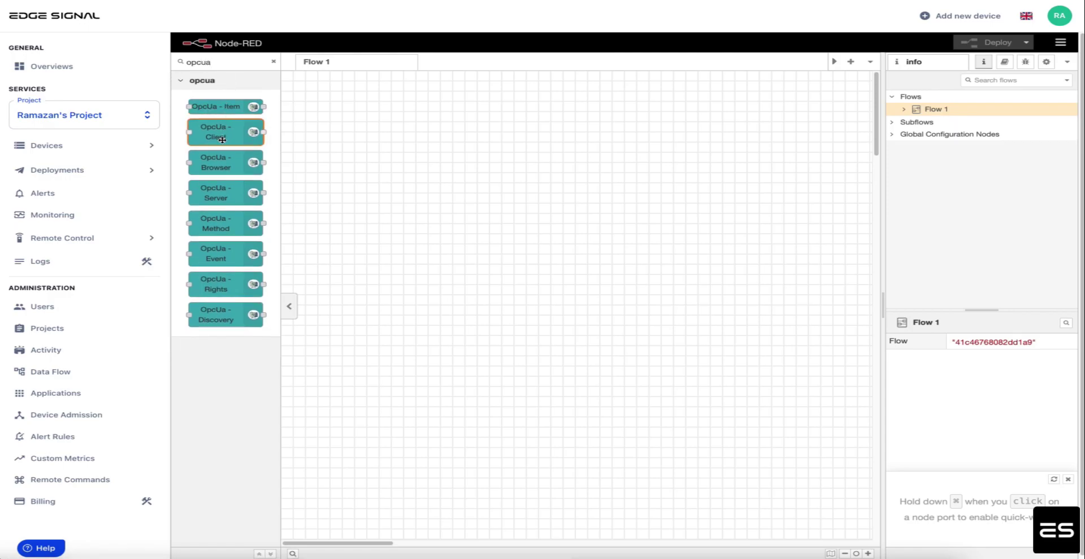
drag(223, 138, 582, 172)
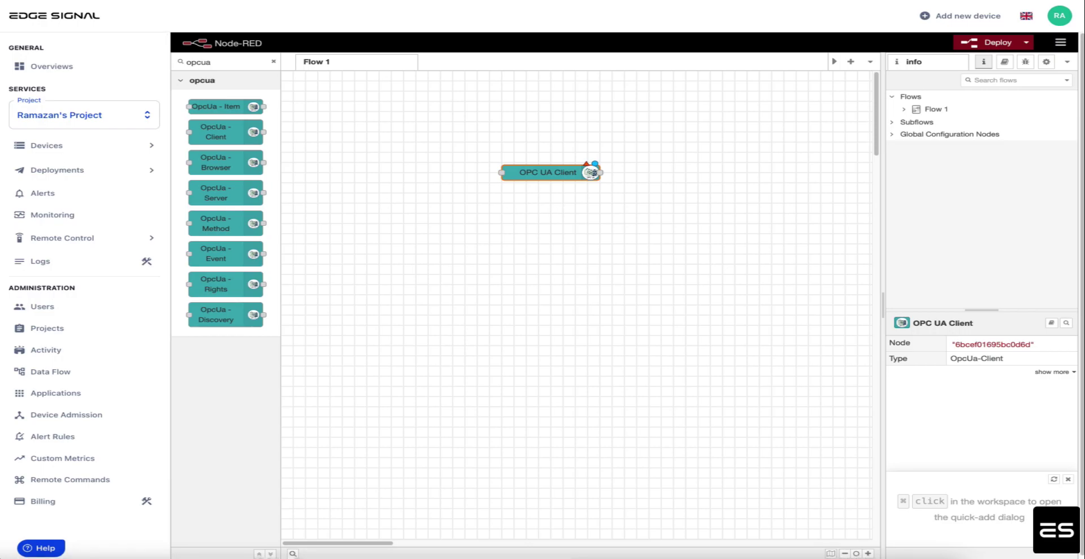
double_click(544, 171)
click(815, 128)
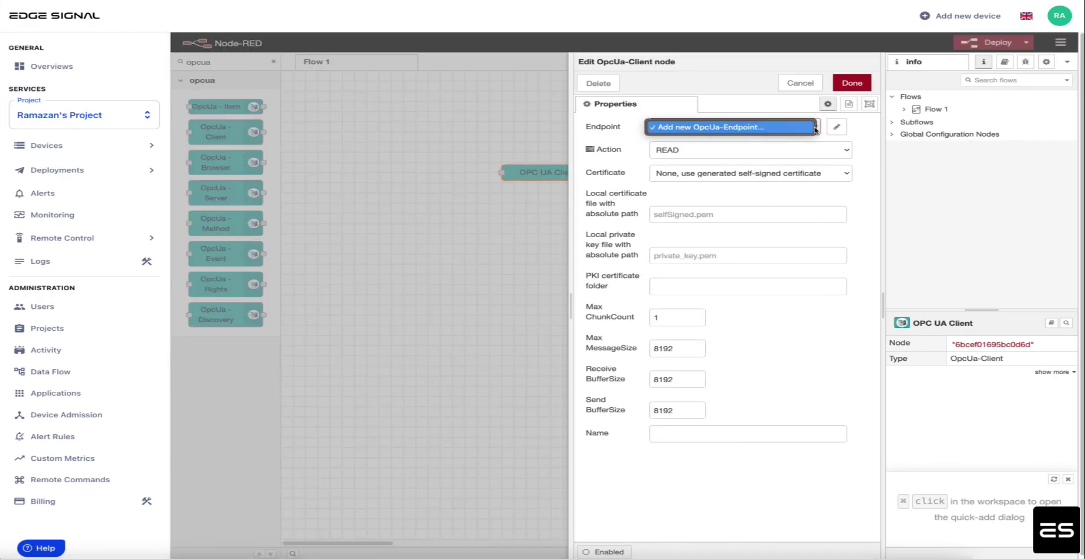
click(814, 127)
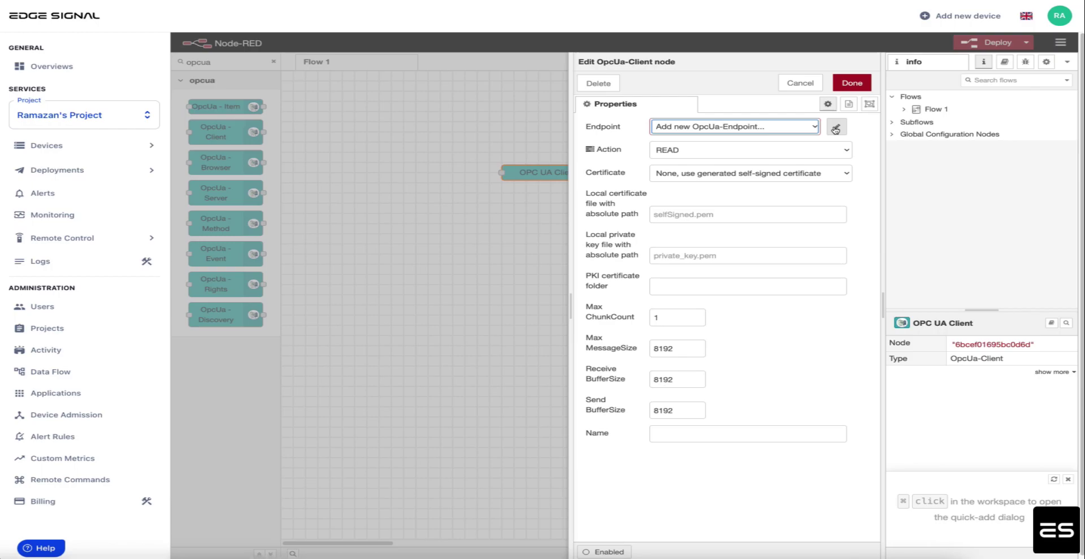
click(835, 128)
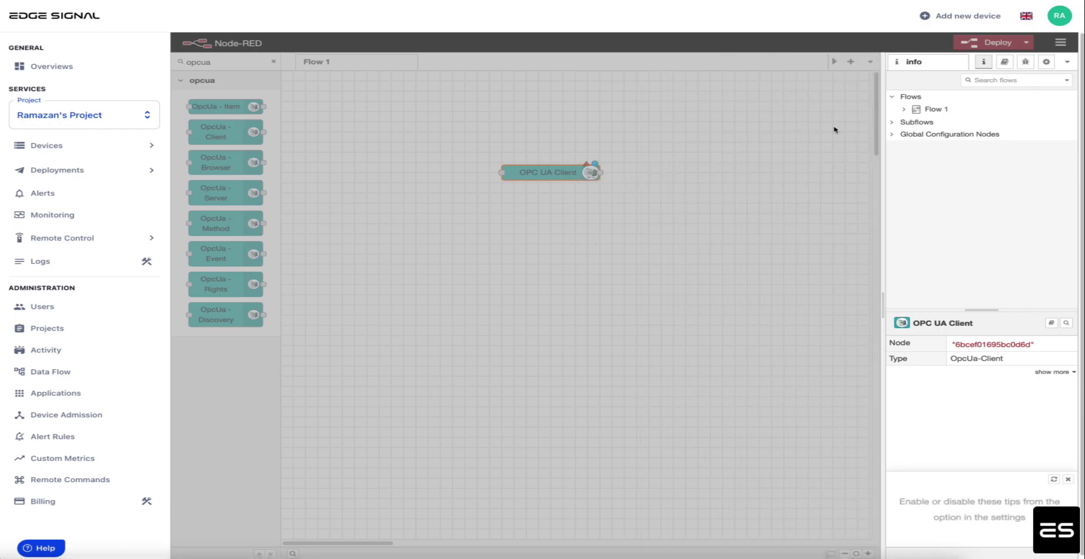
key(ctrl+v)
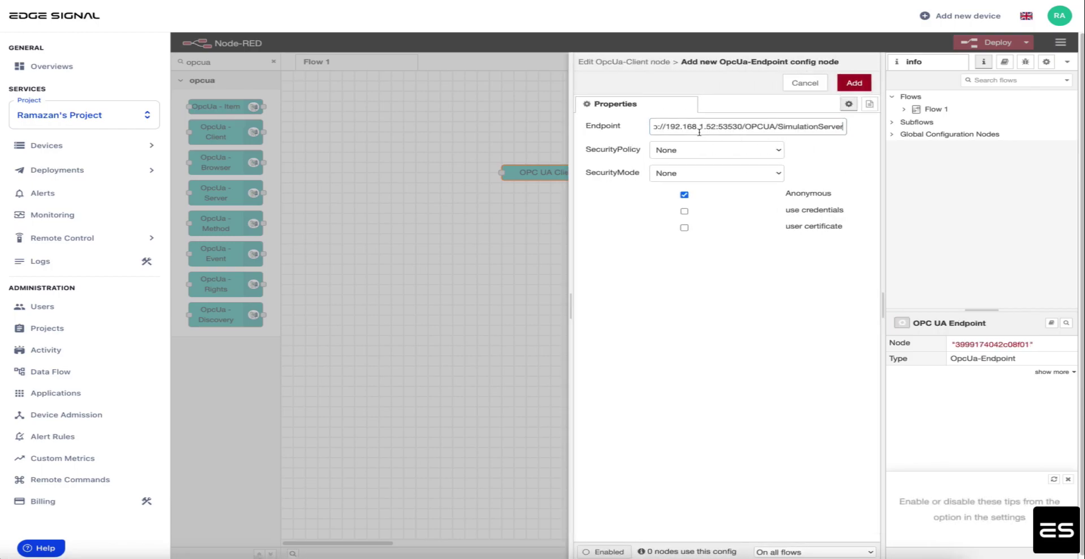
click(854, 85)
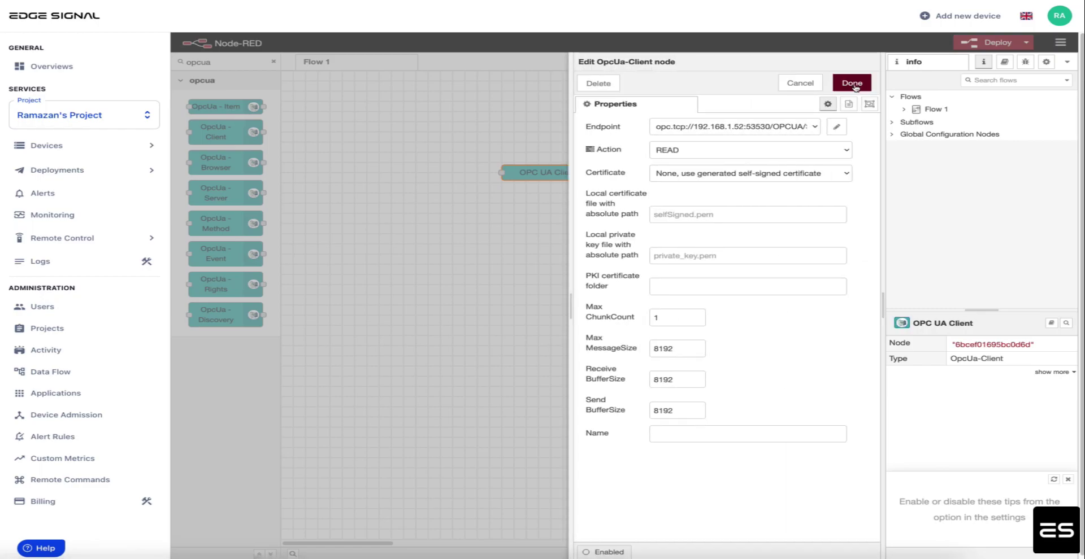
click(852, 84)
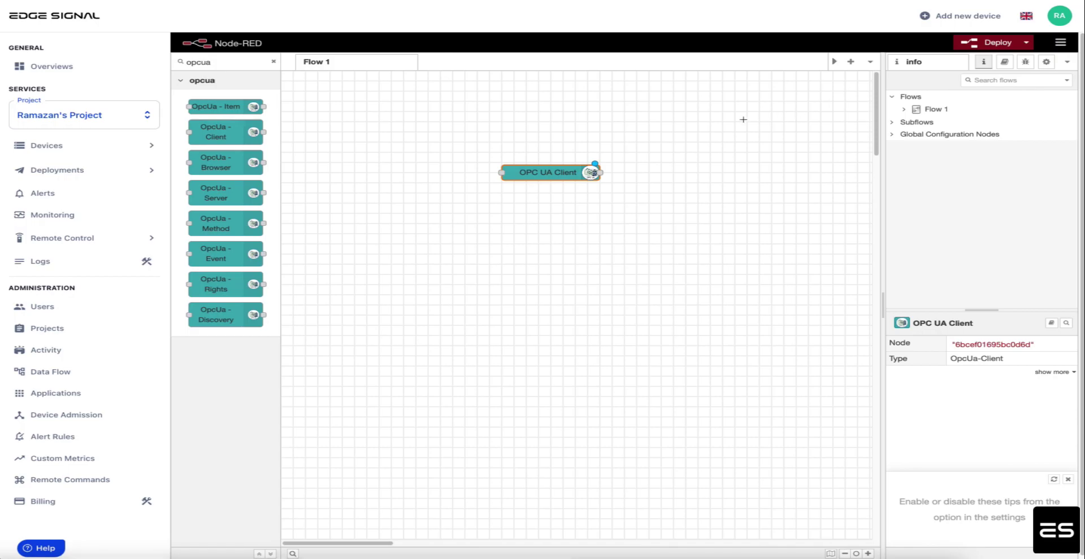
Add an inject node to Flow 1 and set it to repeat at a 1-second interval.
click(274, 61)
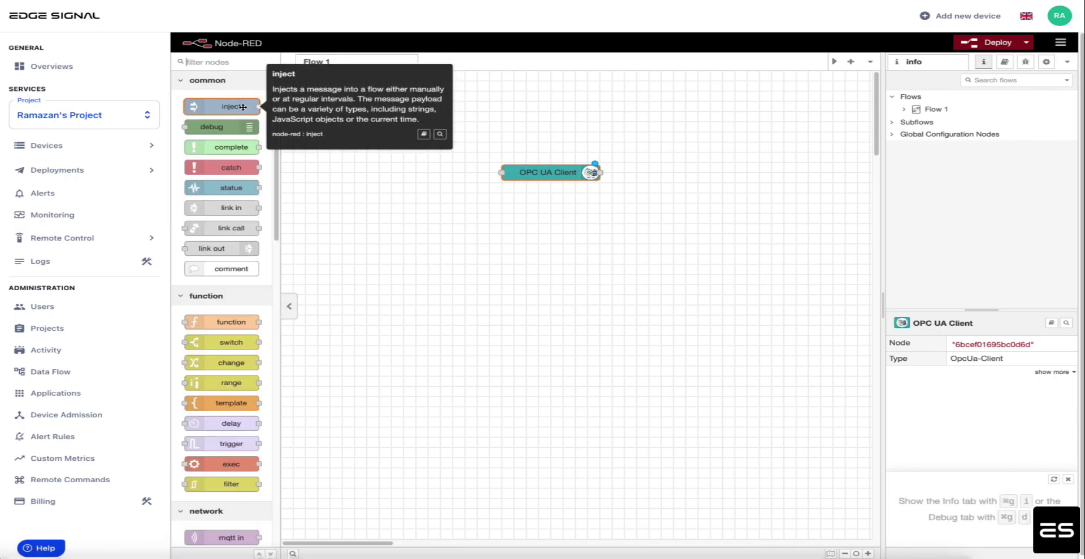
drag(243, 107, 340, 111)
double_click(339, 111)
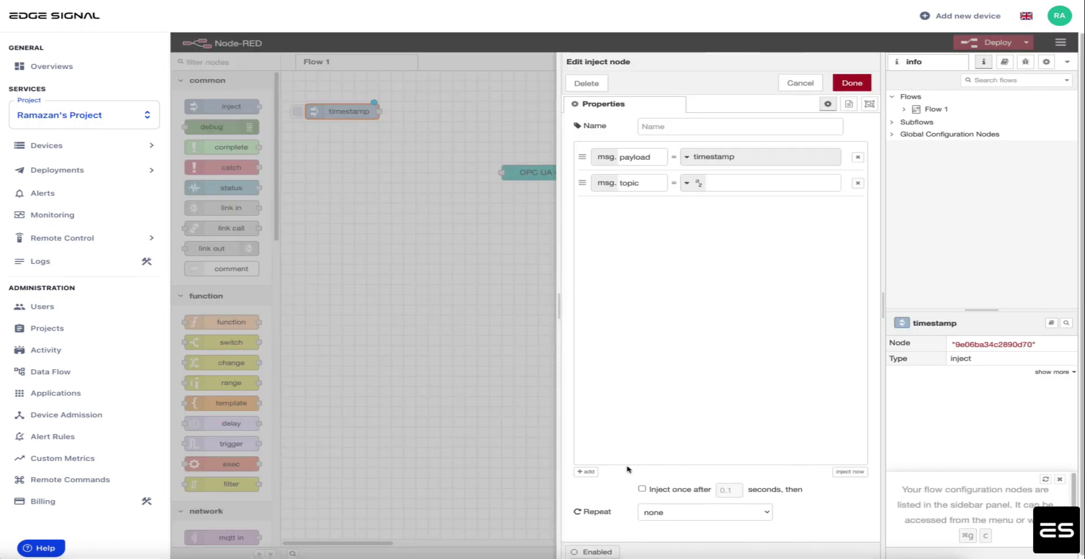
click(668, 521)
click(675, 526)
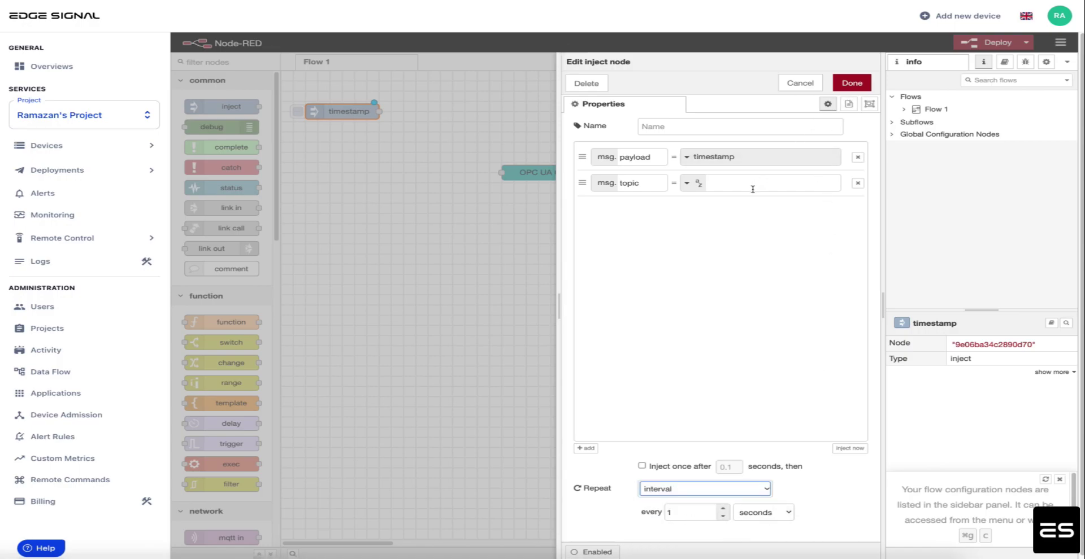
Switch to Prosys OPC UA Simulation Server and copy the NodeId attribute of the Square variable.
key(super+Tab)
drag(445, 196, 434, 161)
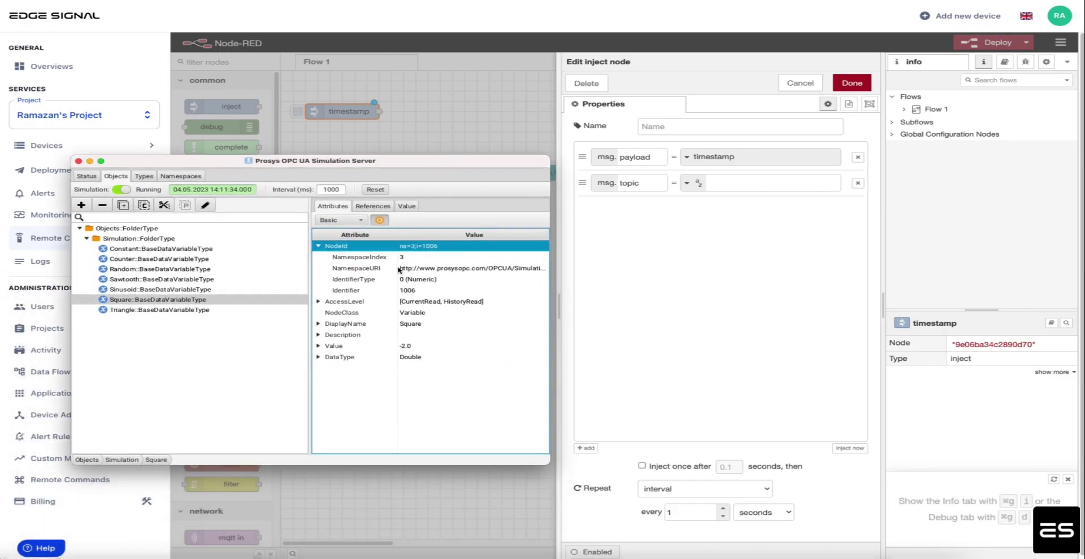
click(176, 289)
click(407, 206)
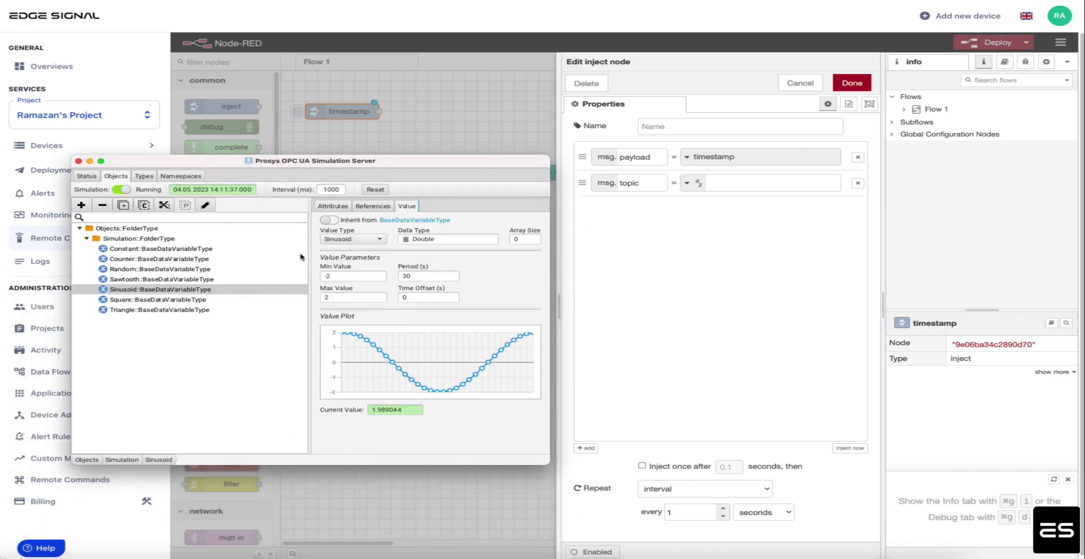
click(175, 300)
click(332, 206)
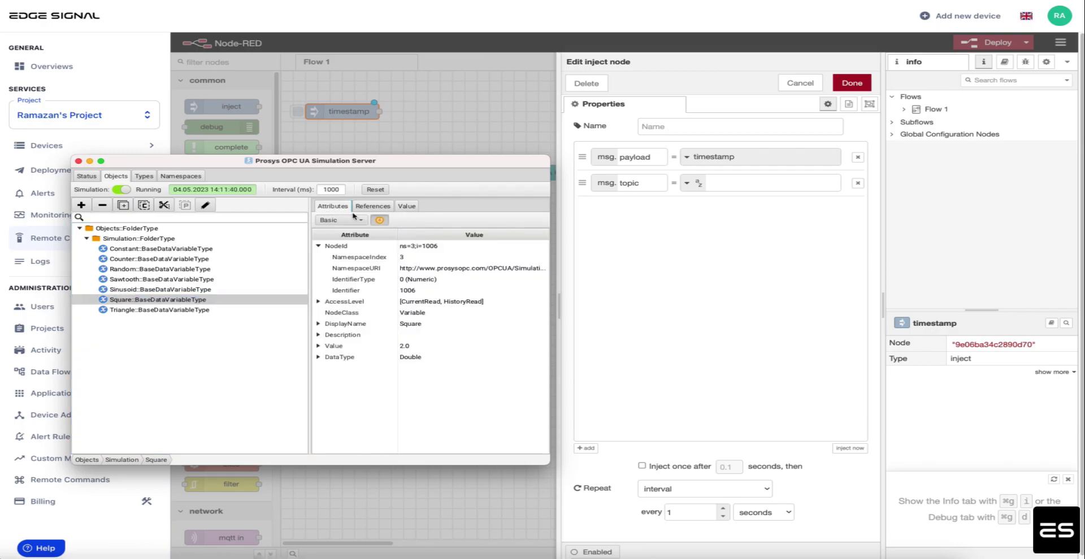
click(411, 247)
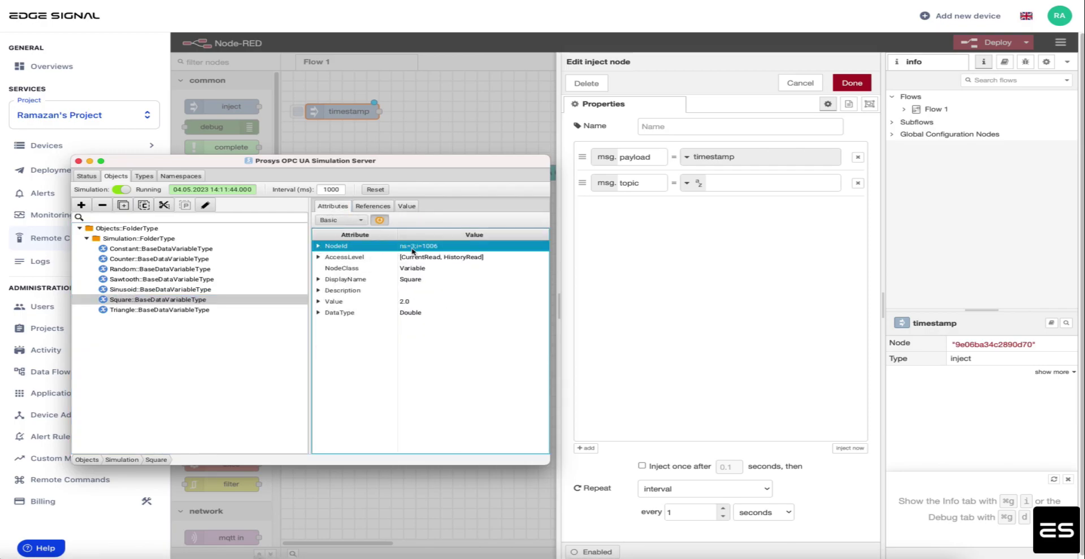
right_click(413, 251)
click(430, 268)
In the Node-RED inject node, set the message topic to ns=3;i=1006 and save the node.
click(736, 183)
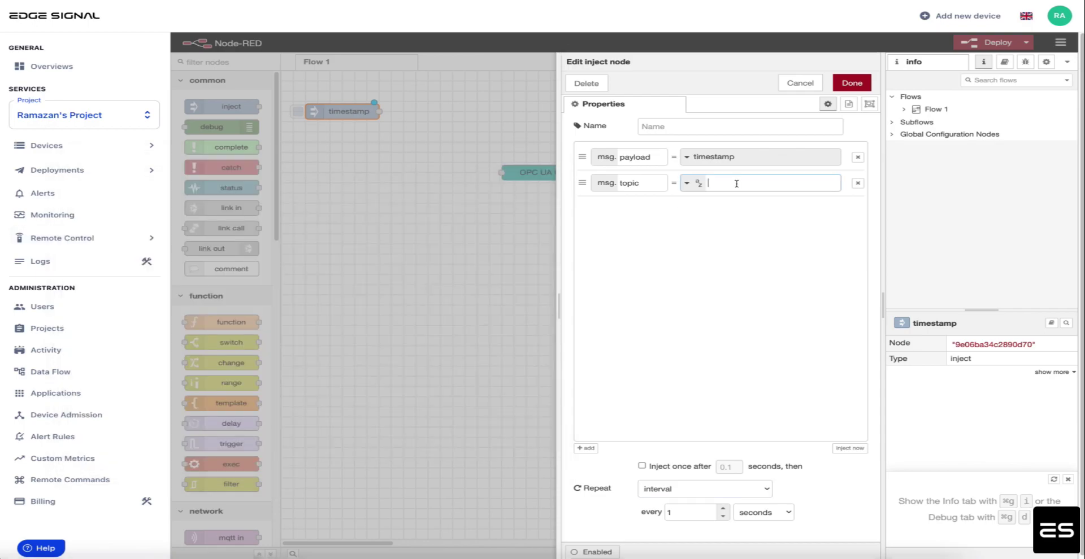
text(NodeId ns=3;i=1006)
drag(738, 184, 683, 186)
key(BackSpace)
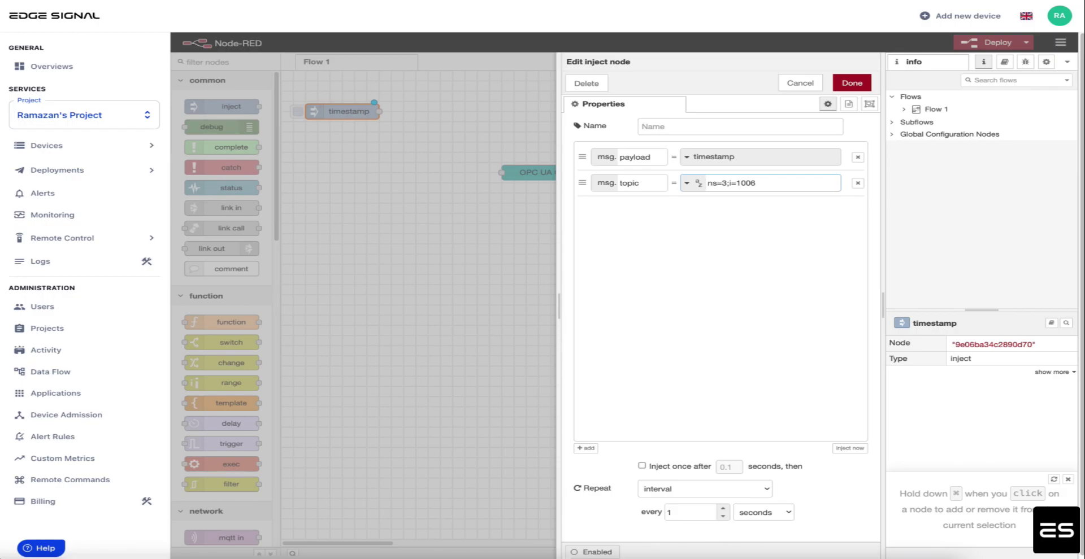
click(852, 83)
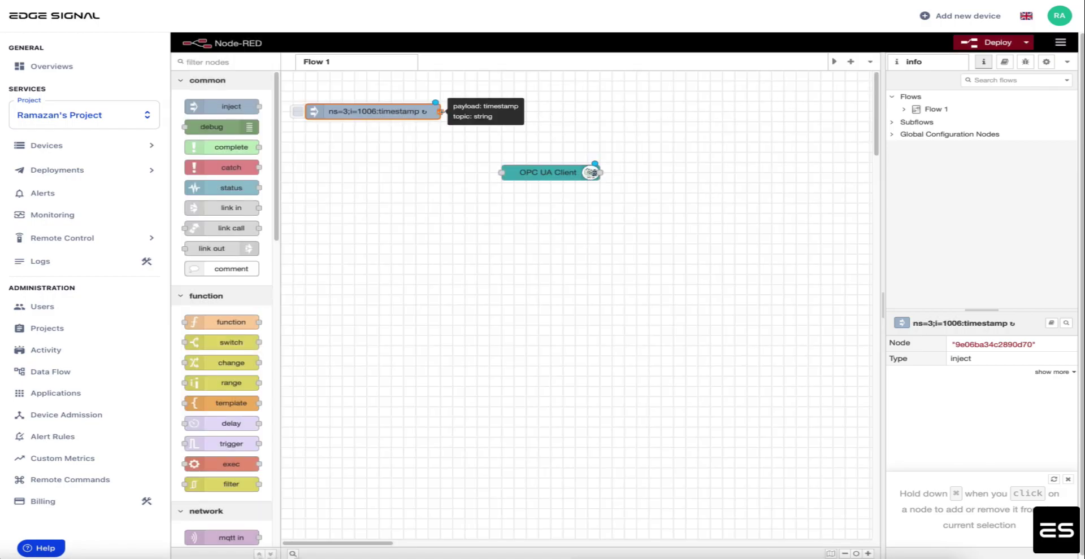
Wire the inject node's output to the OPC UA Client node and deploy the flow.
drag(441, 112, 502, 173)
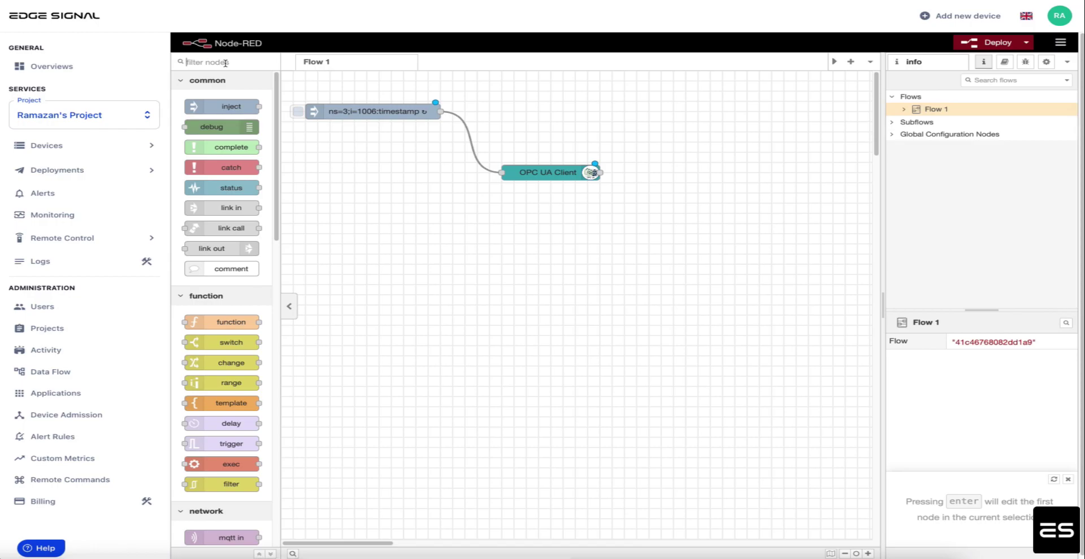
click(978, 43)
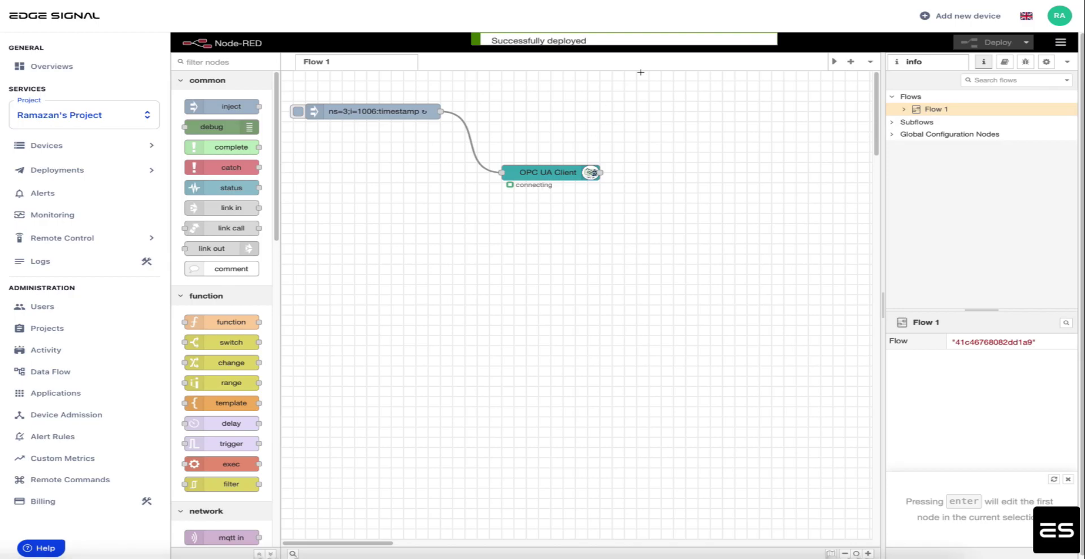
Find the mqtt nodes in the palette and add an mqtt out node to Flow 1, beyond the OPC UA Client.
click(207, 61)
text(mqtt)
drag(211, 130, 714, 118)
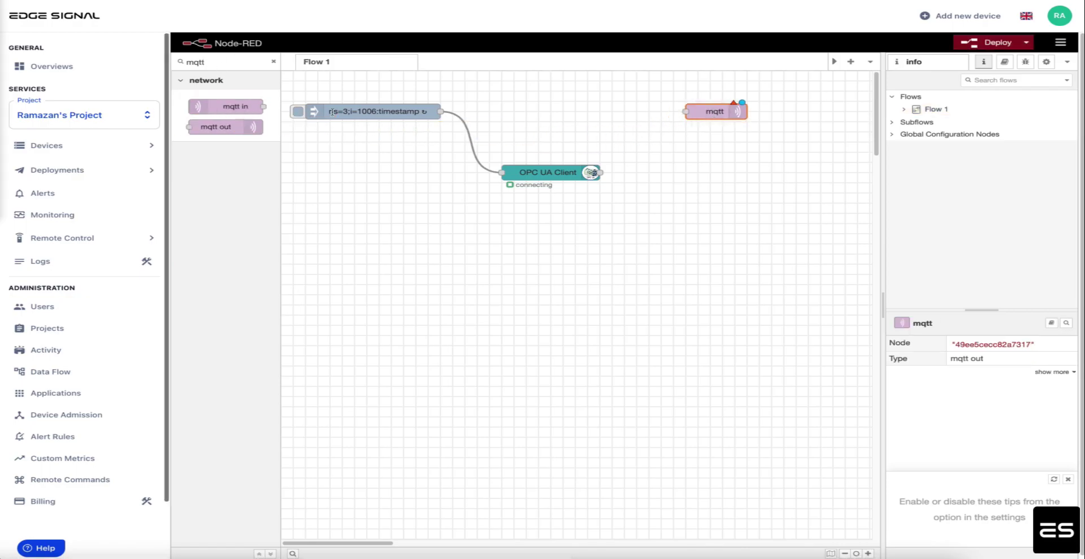
Add a new MQTT broker to the mqtt out node with server 34.230.82.36, port 1883, and the broker username and password.
double_click(713, 113)
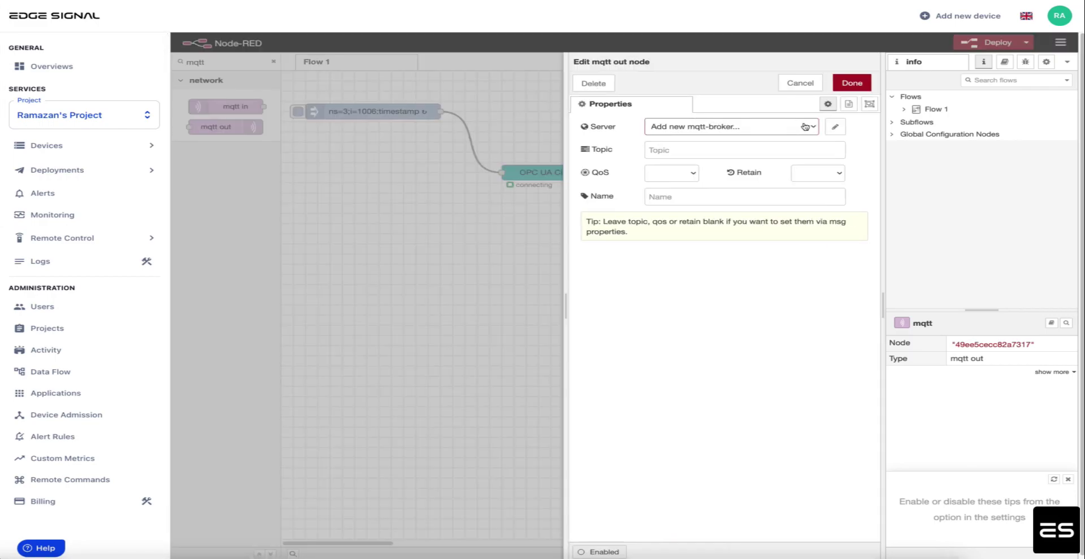
click(805, 126)
click(832, 129)
click(836, 128)
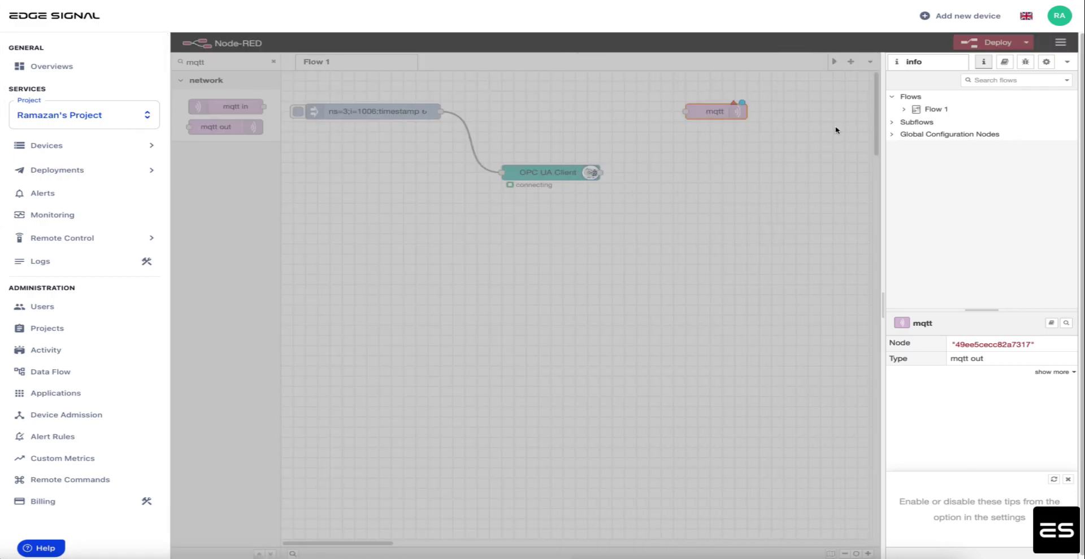
key(ctrl+v)
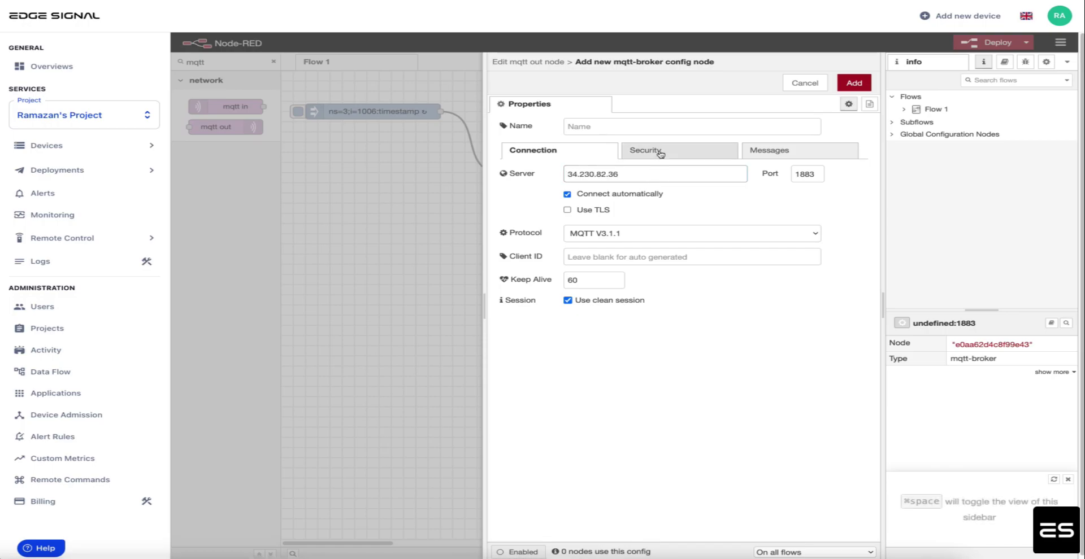
click(646, 150)
click(644, 172)
click(692, 197)
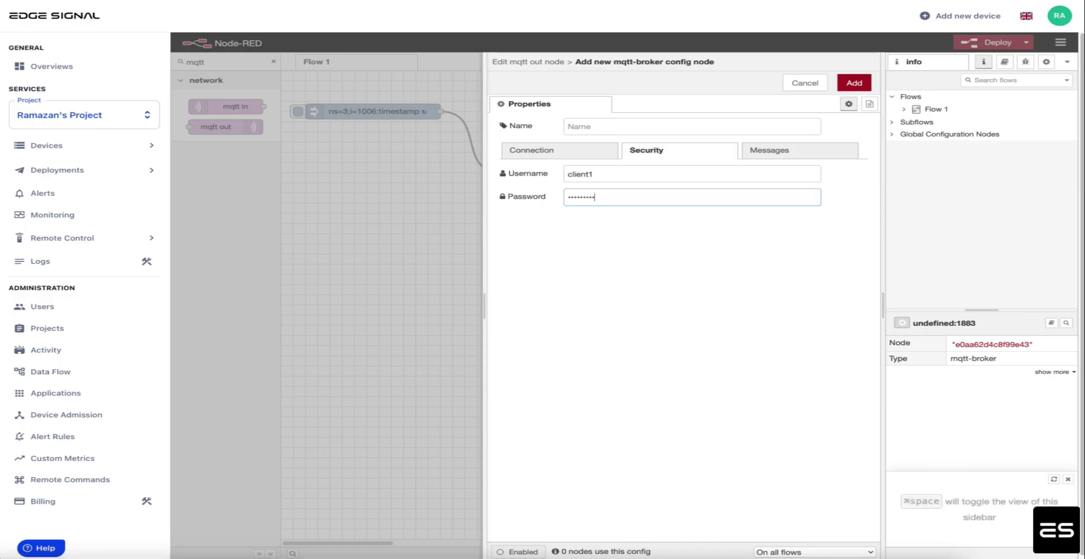
click(546, 151)
click(853, 83)
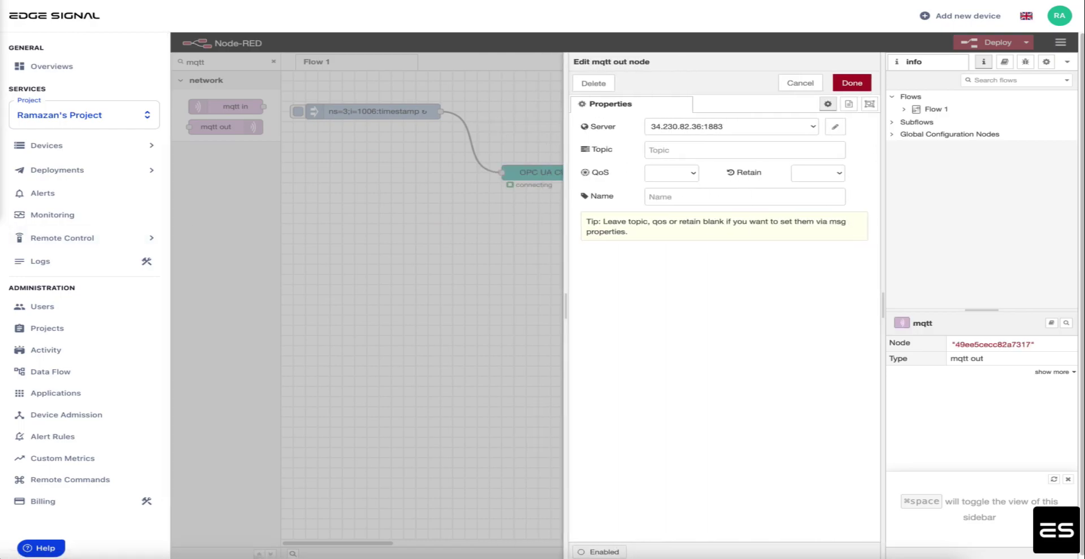
Set the mqtt out node's topic to opcua2mqtttopic and save the node.
click(696, 150)
text(opcua2mqtttopic)
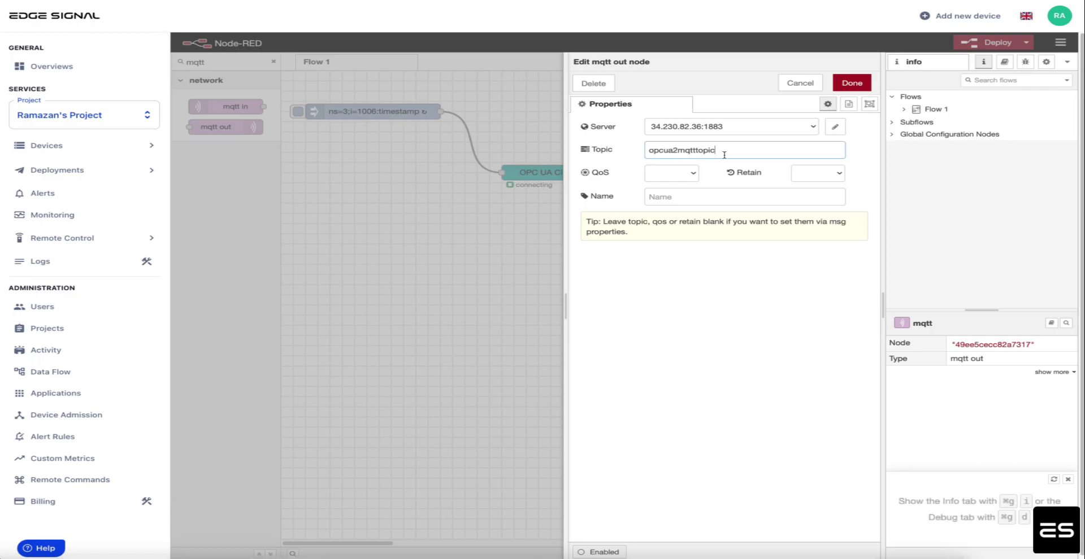
click(850, 84)
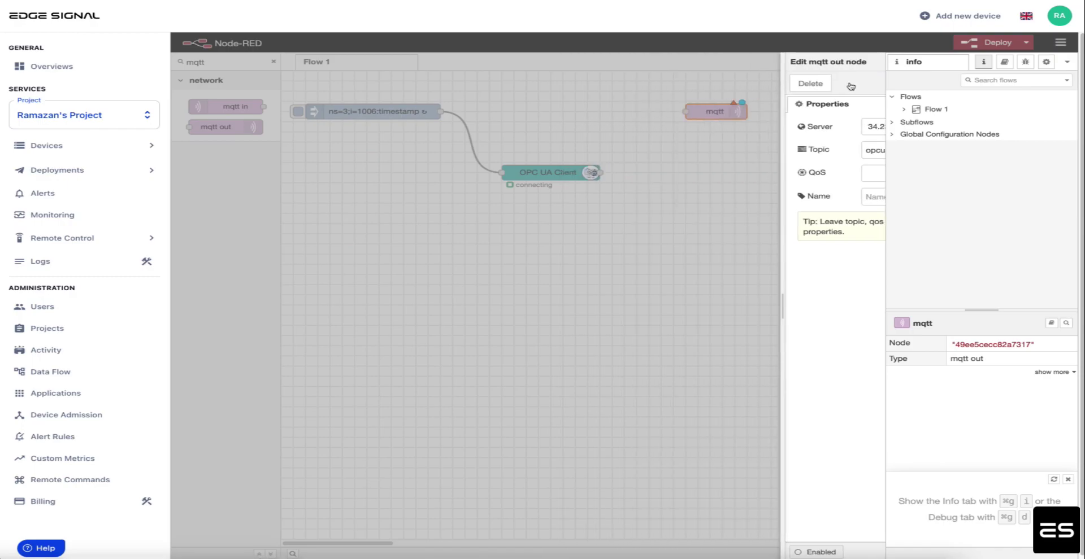
Wire the OPC UA Client's output to the opcua2mqtttopic node, deploy the flow and dismiss the browser's password warning.
drag(602, 172, 686, 111)
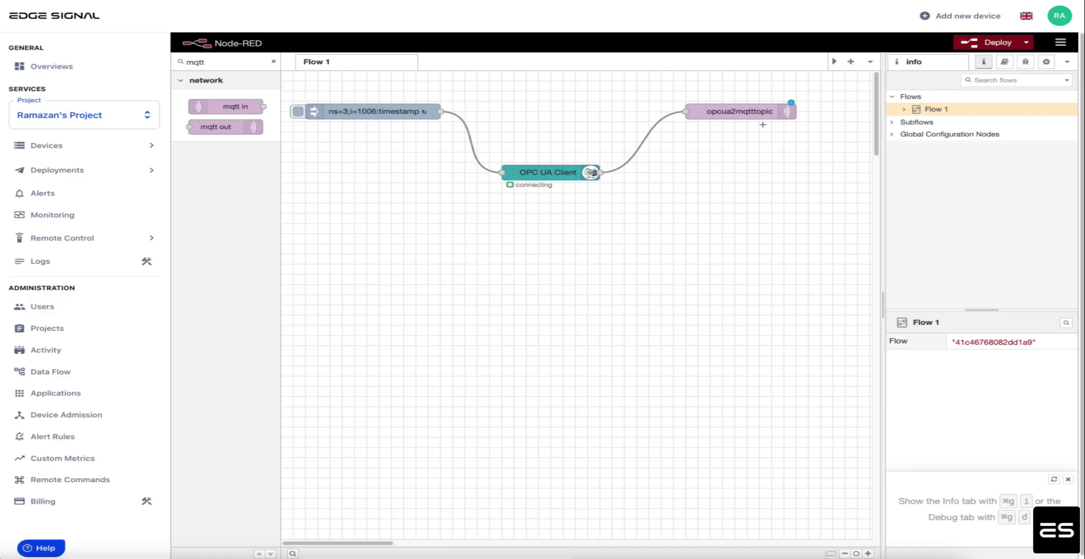
click(984, 43)
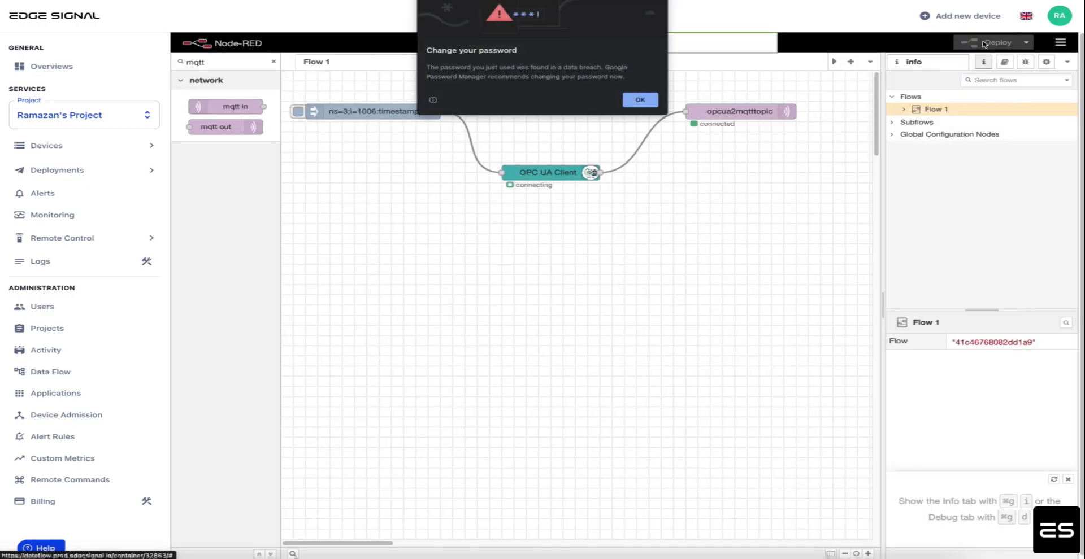
click(648, 103)
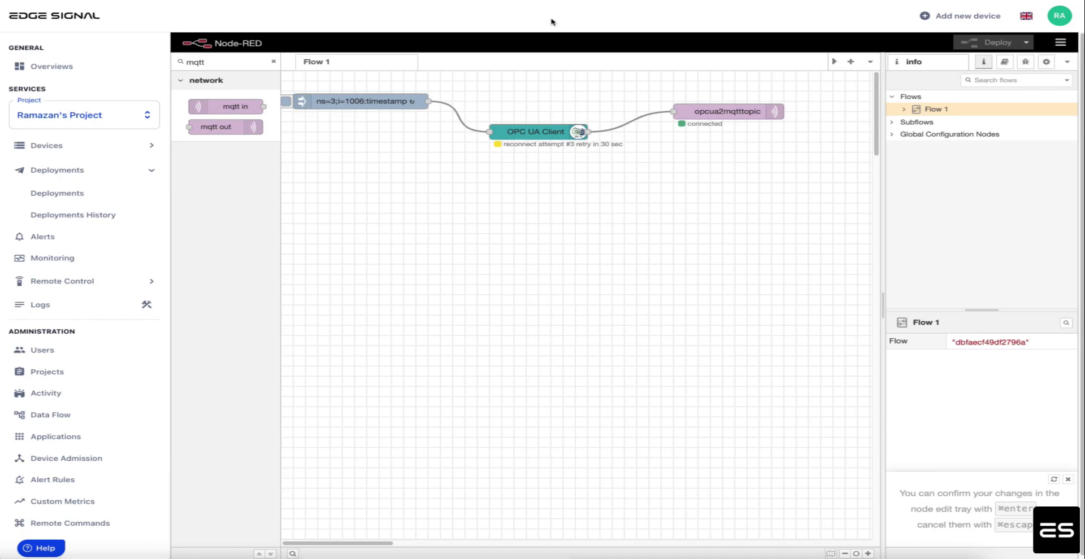
Start a new deployment named "Plant PLC to Cloud Mqtt Example" with the description "Plant PLC to Cloud Mqtt Example Description".
click(54, 417)
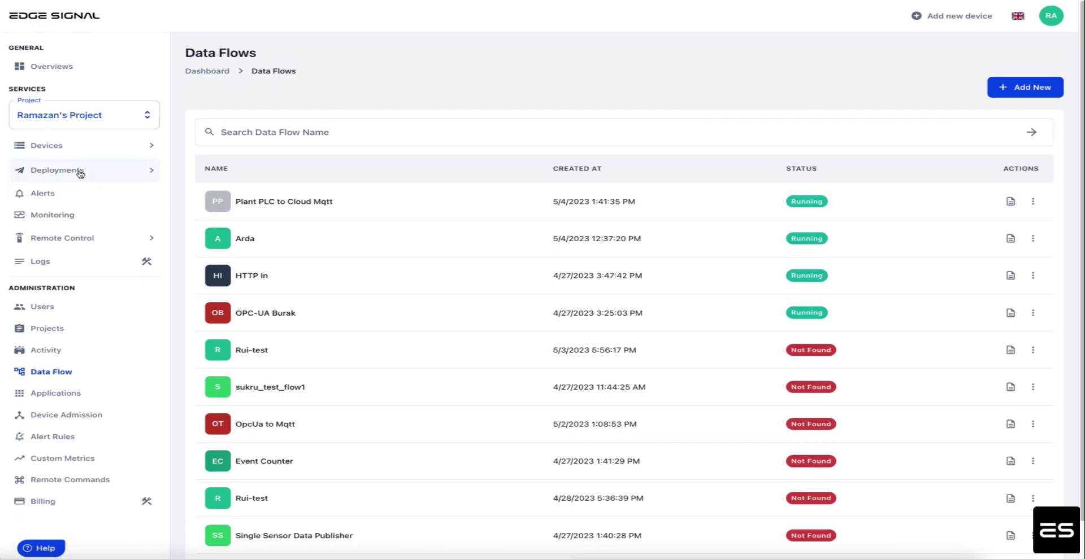
click(68, 194)
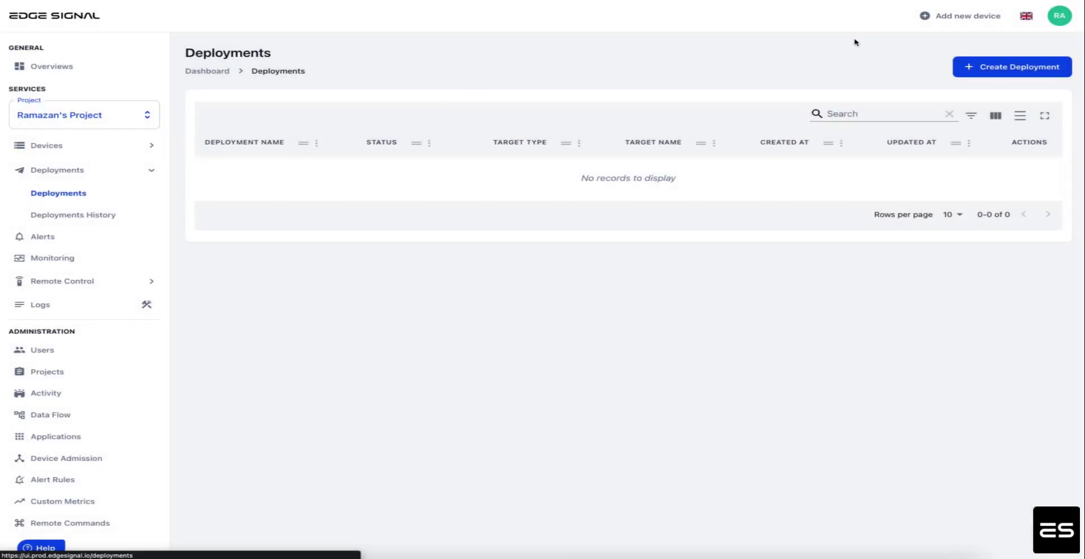
click(1000, 66)
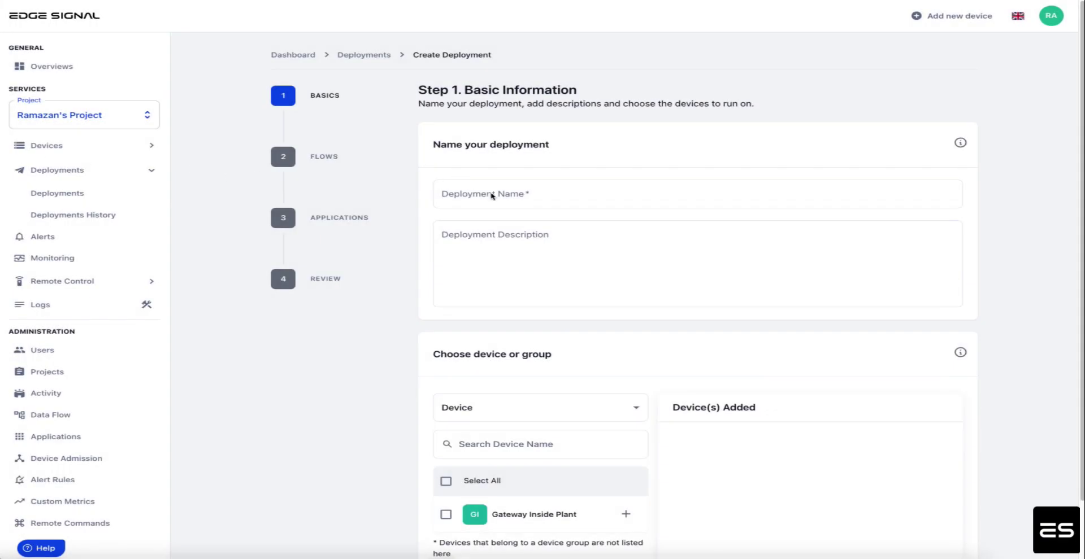
click(494, 194)
text(Plant PLC to Cloud Mqtt Example)
click(511, 215)
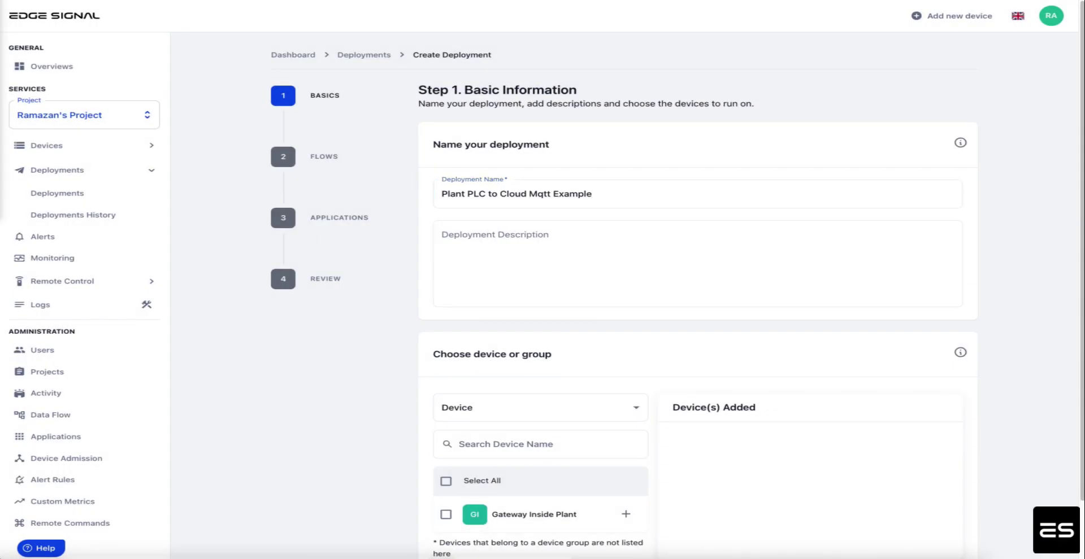
click(518, 242)
text(Plant PLC to Cloud Mqtt Example Description)
Choose the Gateway Inside Plant device and the Plant PLC to Cloud Mqtt flow for the deployment.
scroll(423, 390, down, 1)
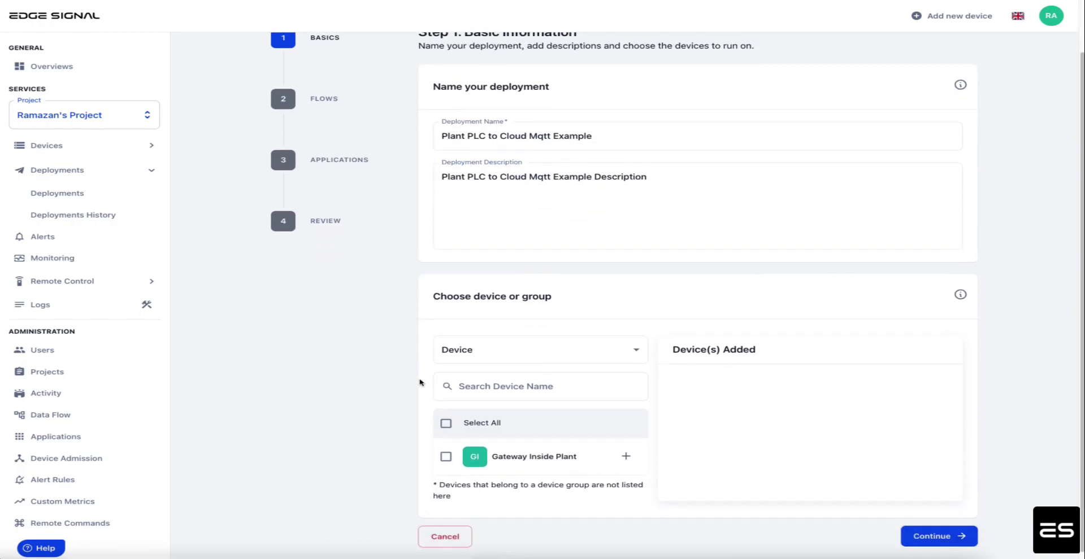
click(446, 450)
click(904, 530)
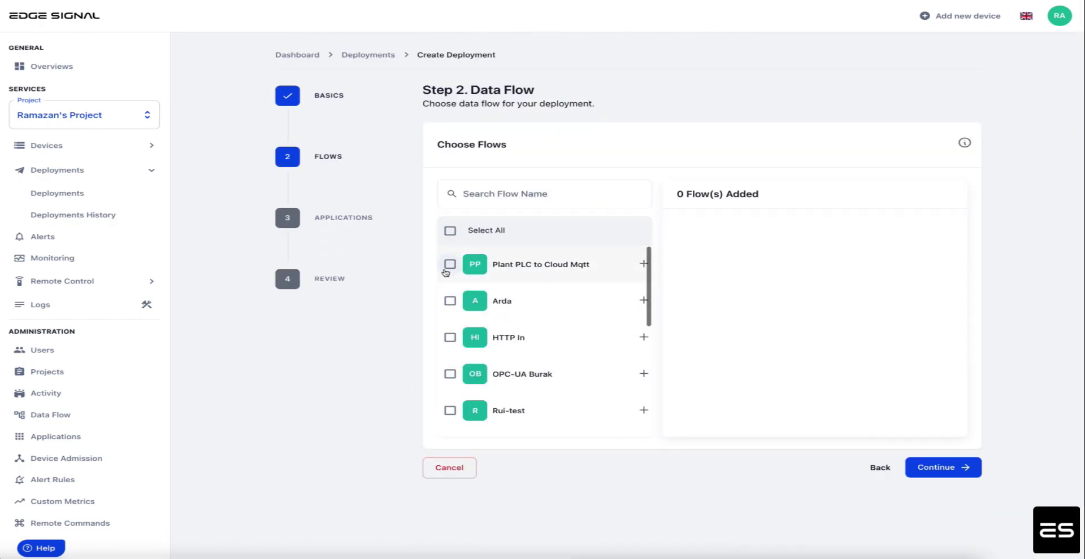
click(450, 264)
click(933, 467)
Skip the applications selection, review the deployment's details and create the deployment.
scroll(577, 364, down, 4)
scroll(577, 368, up, 2)
scroll(577, 368, up, 2)
click(949, 467)
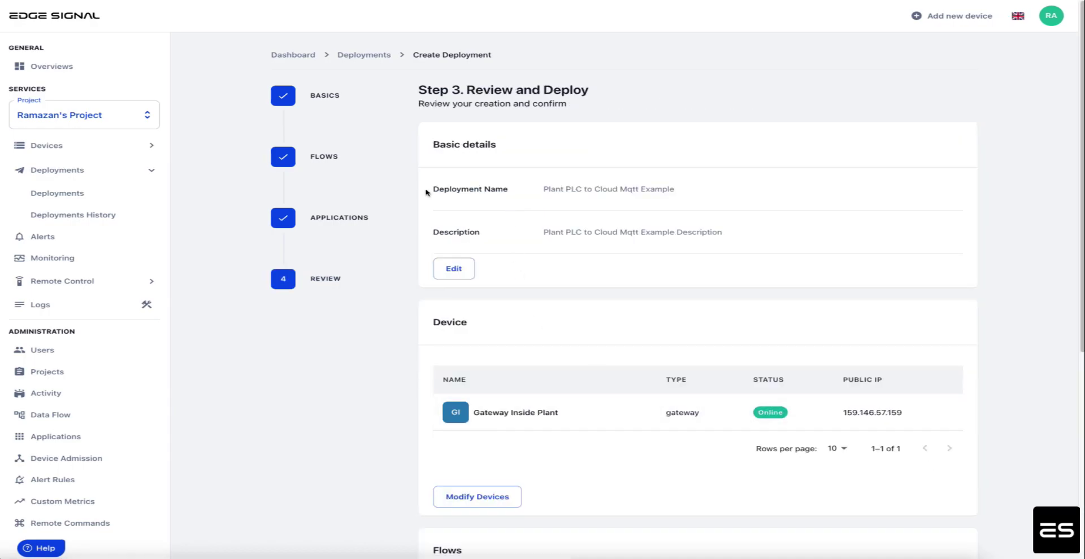
scroll(498, 402, down, 6)
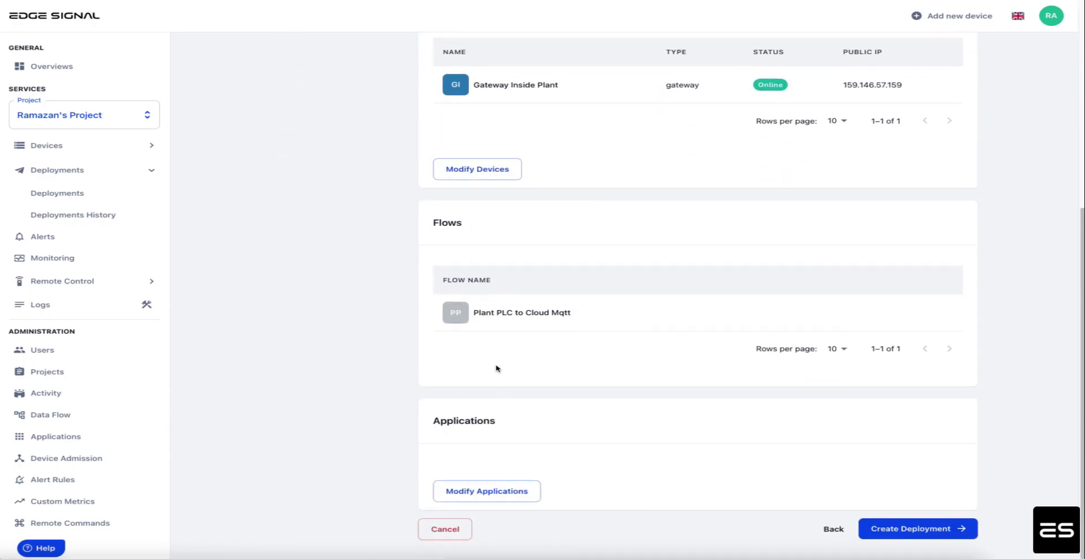
click(881, 528)
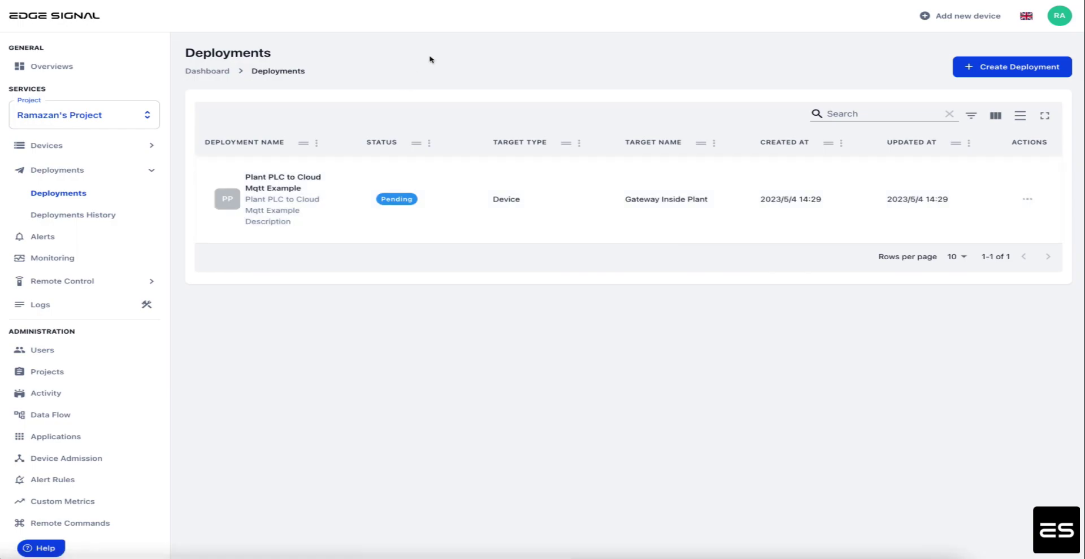
Open the Plant PLC to Cloud Mqtt data flow from the list of data flows.
click(55, 414)
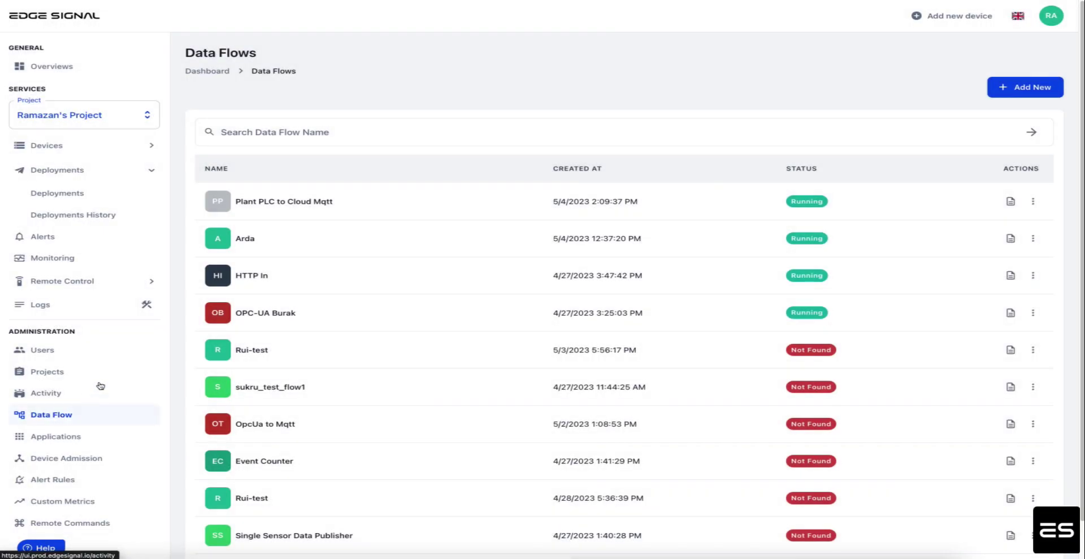
click(277, 202)
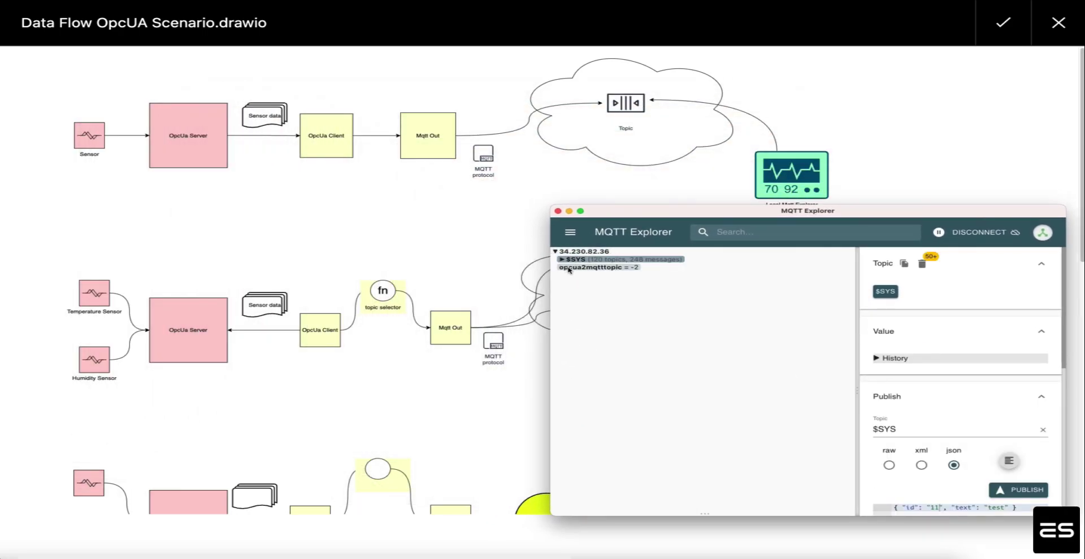
In MQTT Explorer, select opcua2mqtttopic and expand its value history to compare it with the simulated Square signal.
click(568, 268)
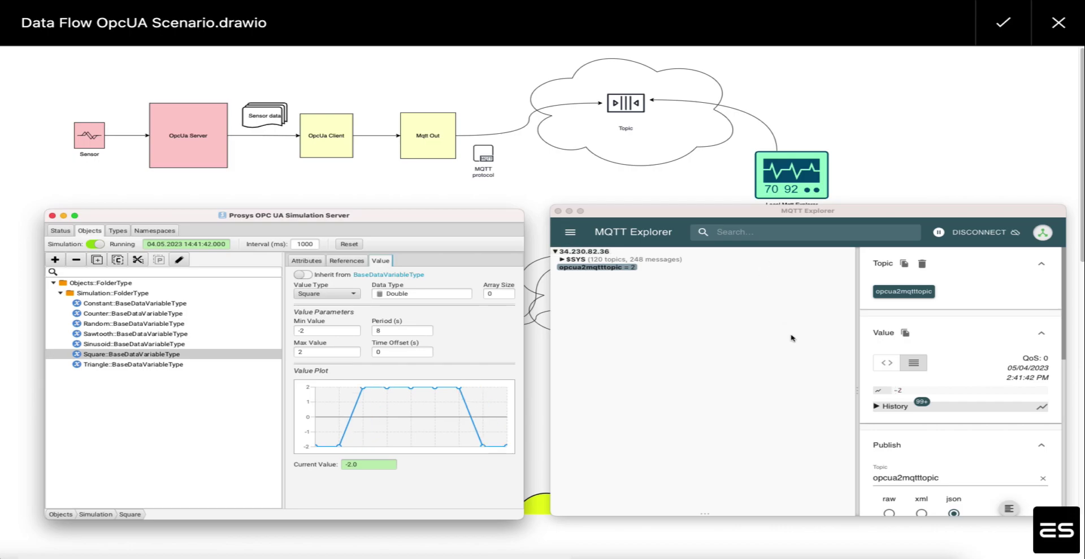
click(876, 411)
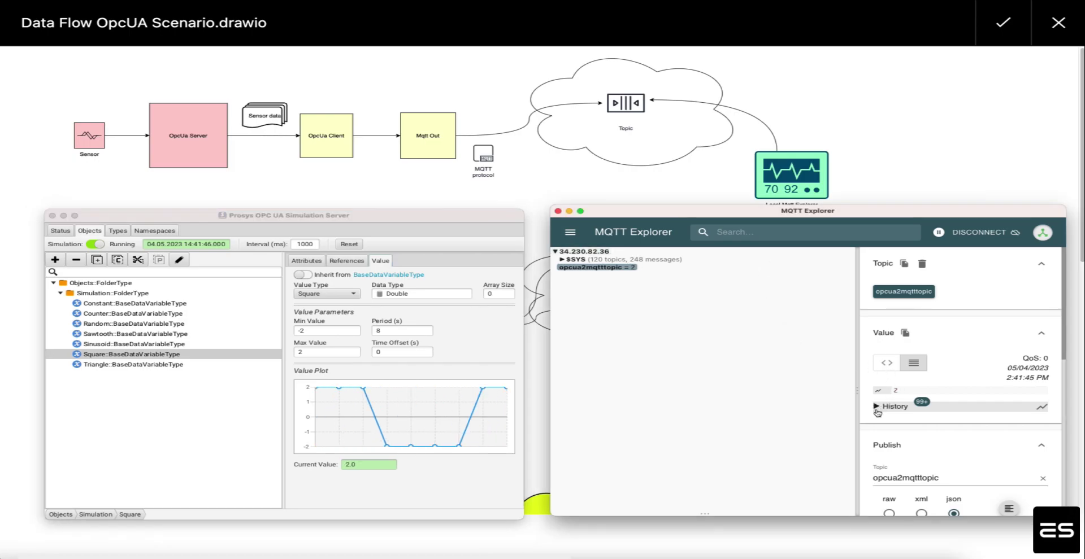
click(877, 407)
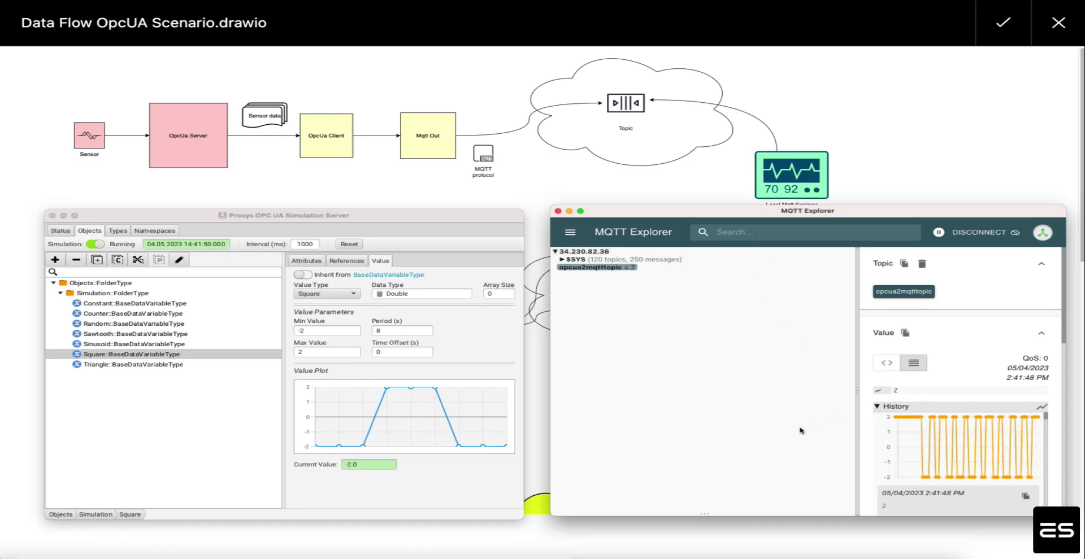